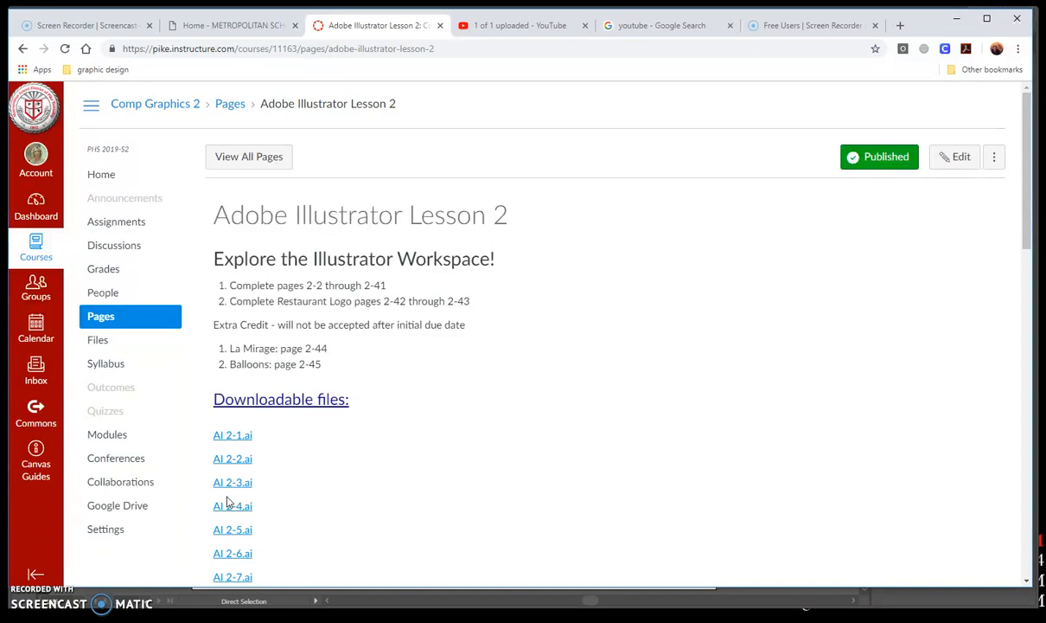
Download AI 2-3.ai from the lesson page, open it in Illustrator and switch its display to CPU preview
left_click(240, 482)
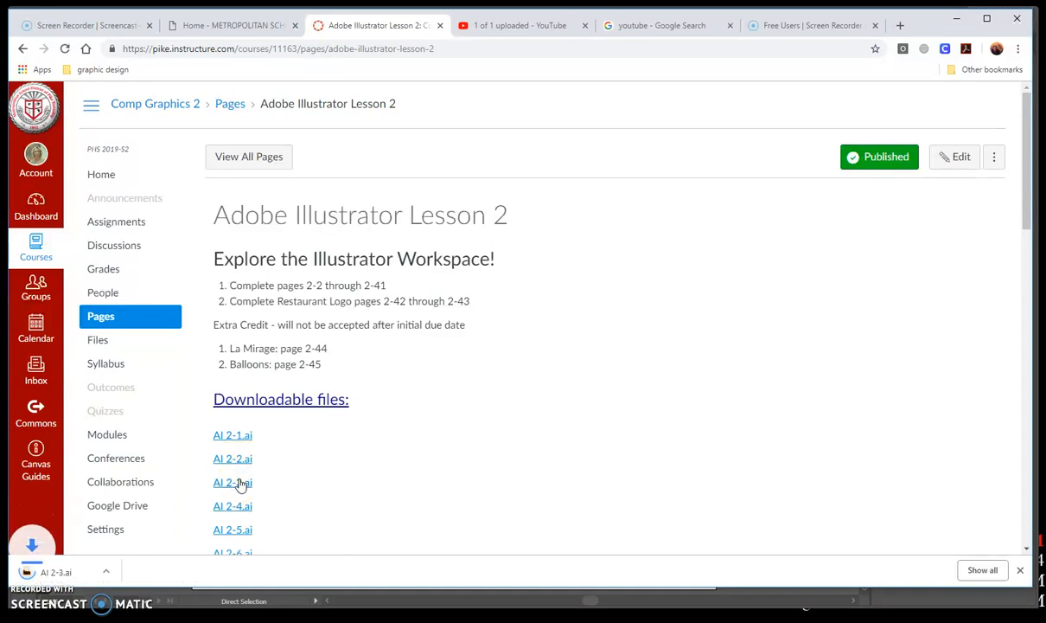
left_click(143, 570)
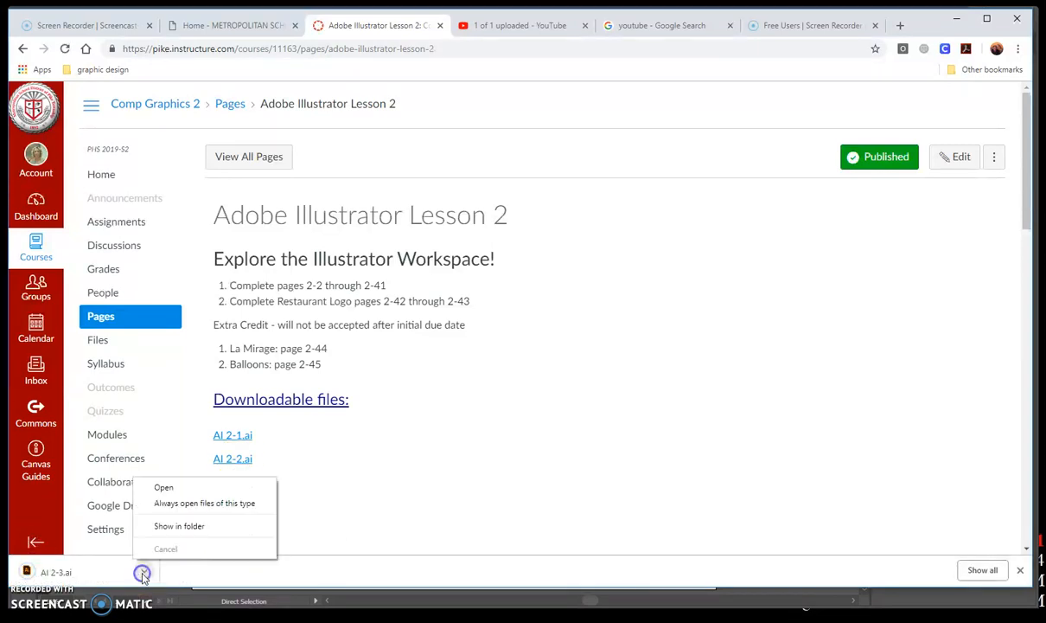
left_click(168, 486)
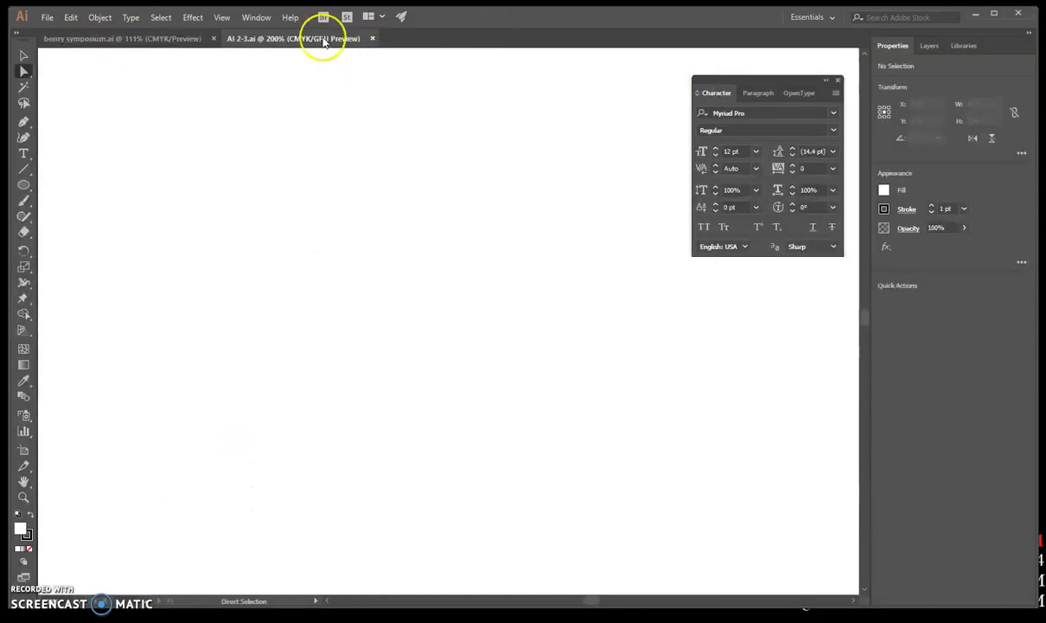
left_click(223, 19)
left_click(250, 46)
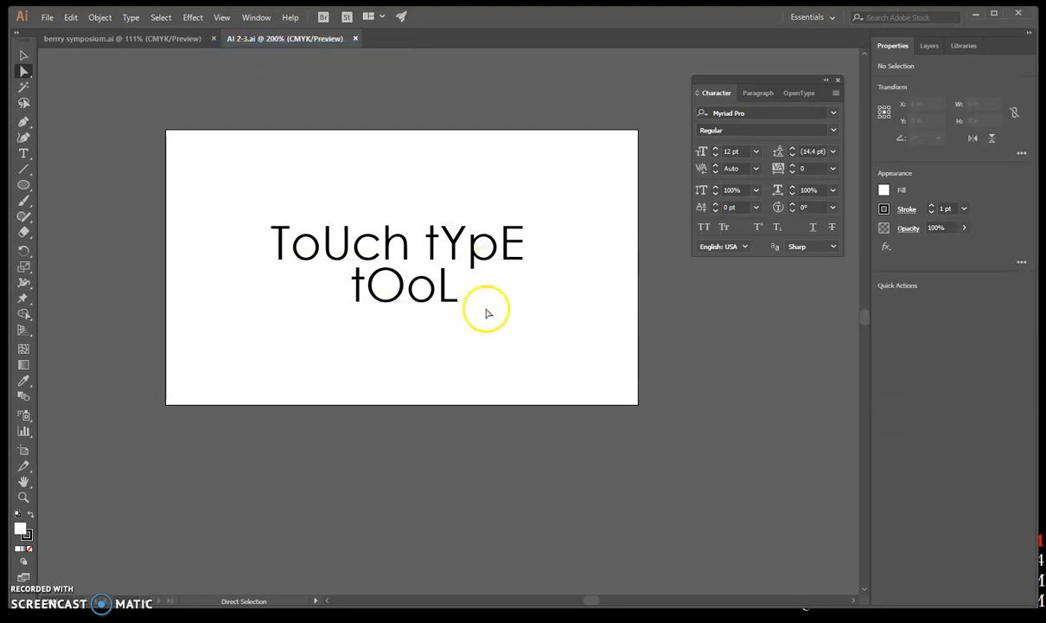
Save a copy of the document as "Touch Type" in Adobe Illustrator format, keeping the default Illustrator CC options
left_click(47, 17)
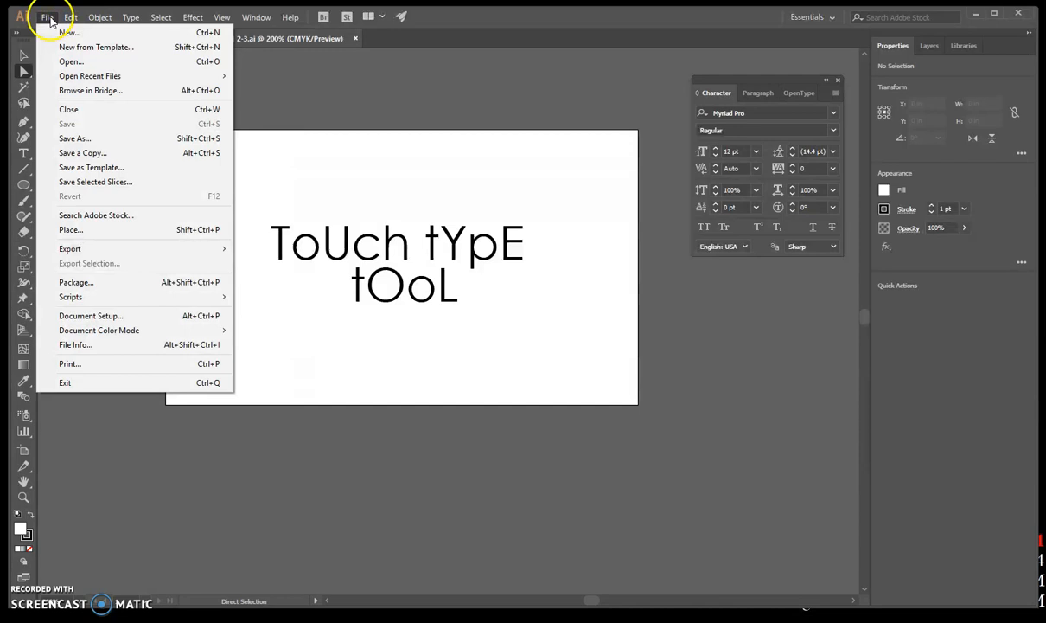
left_click(76, 138)
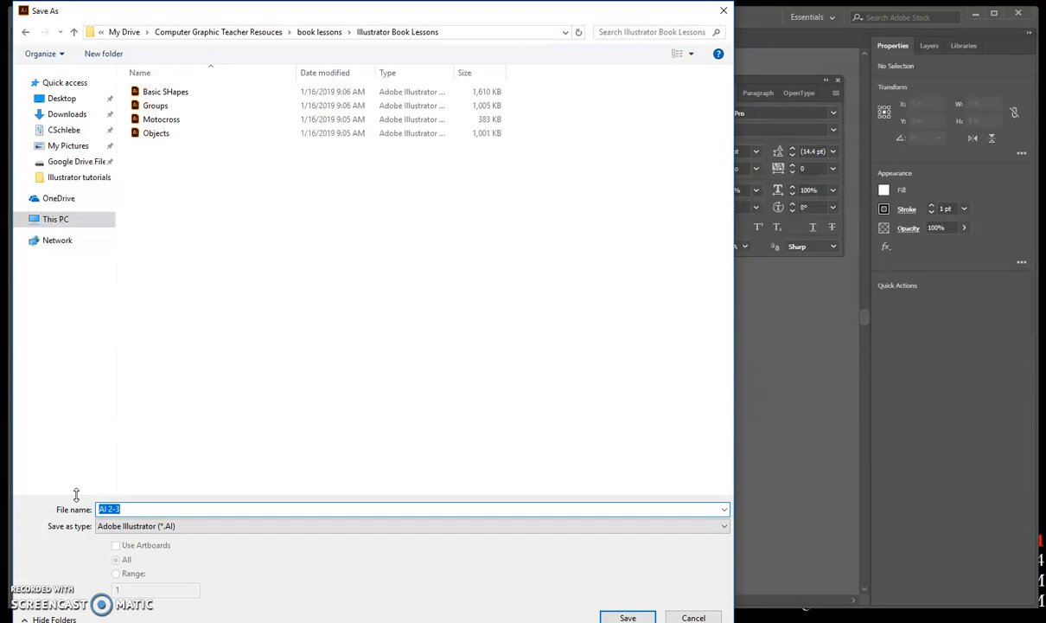
type("Touch Type")
left_click(628, 619)
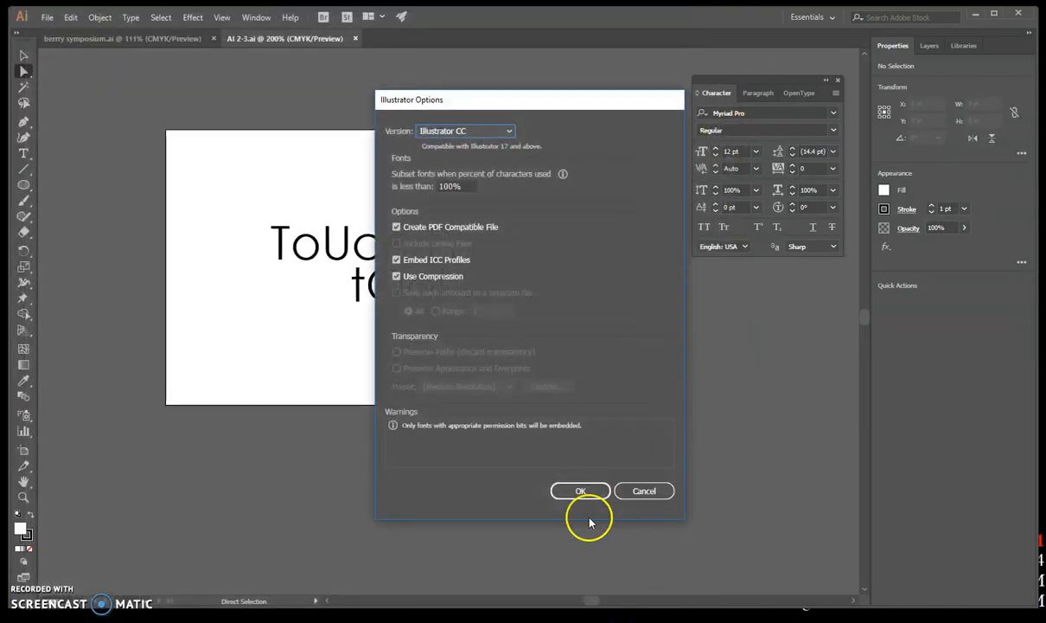
left_click(580, 490)
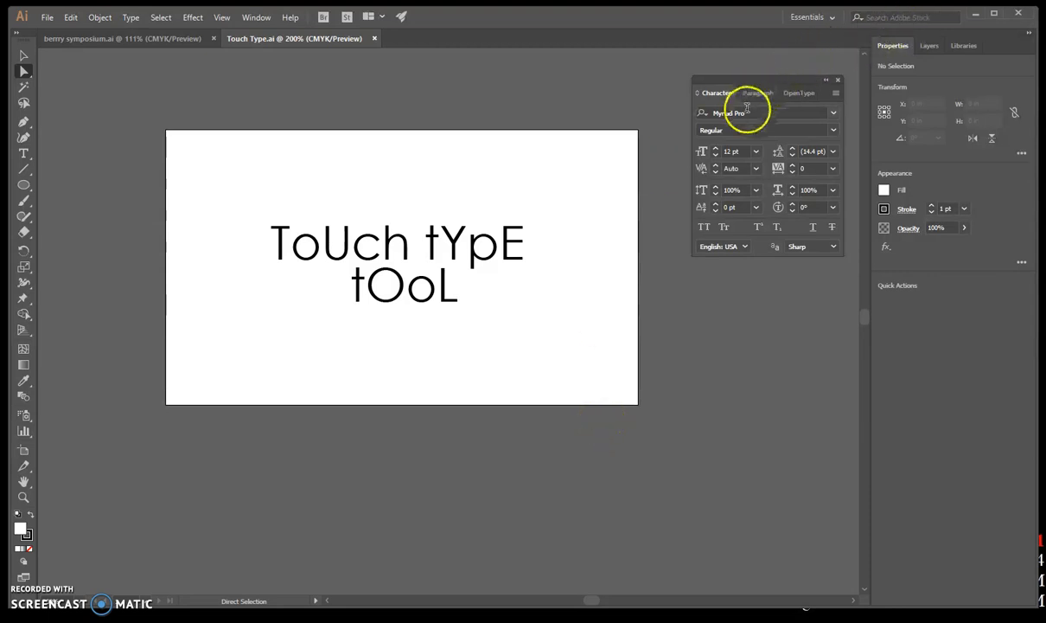
Display the Swatches panel and place it beneath the Character panel
left_click(256, 18)
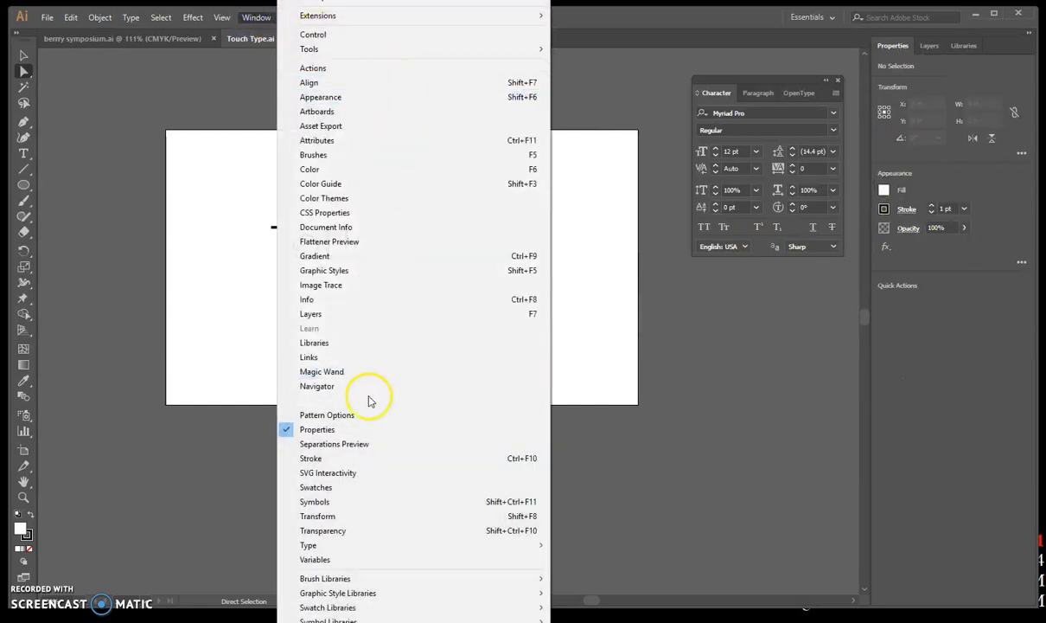
left_click(367, 487)
left_click(192, 335)
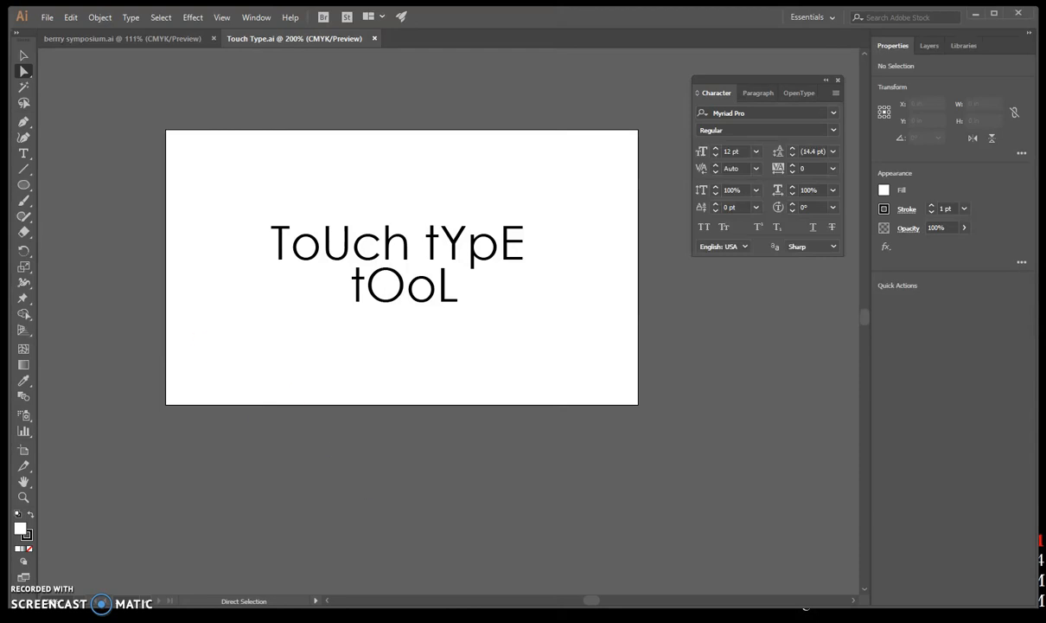
left_click_drag(170, 158, 766, 286)
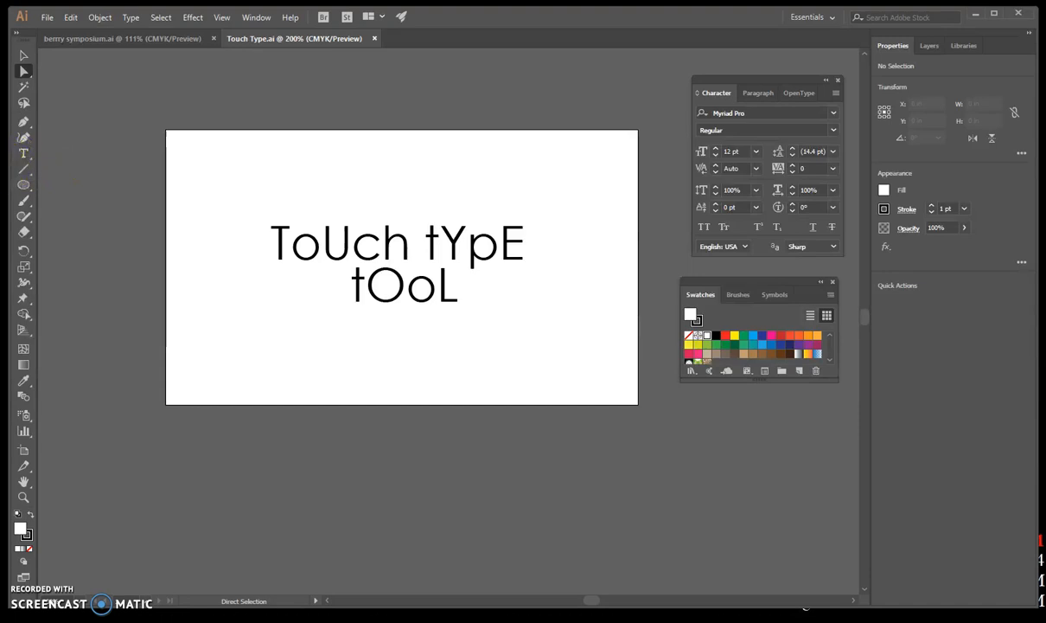
With the Touch Type tool, enlarge the first T to about 239% vertical and 223% horizontal scale, lowered about 6 pt below the baseline
left_click(25, 153)
left_click_drag(29, 156, 95, 251)
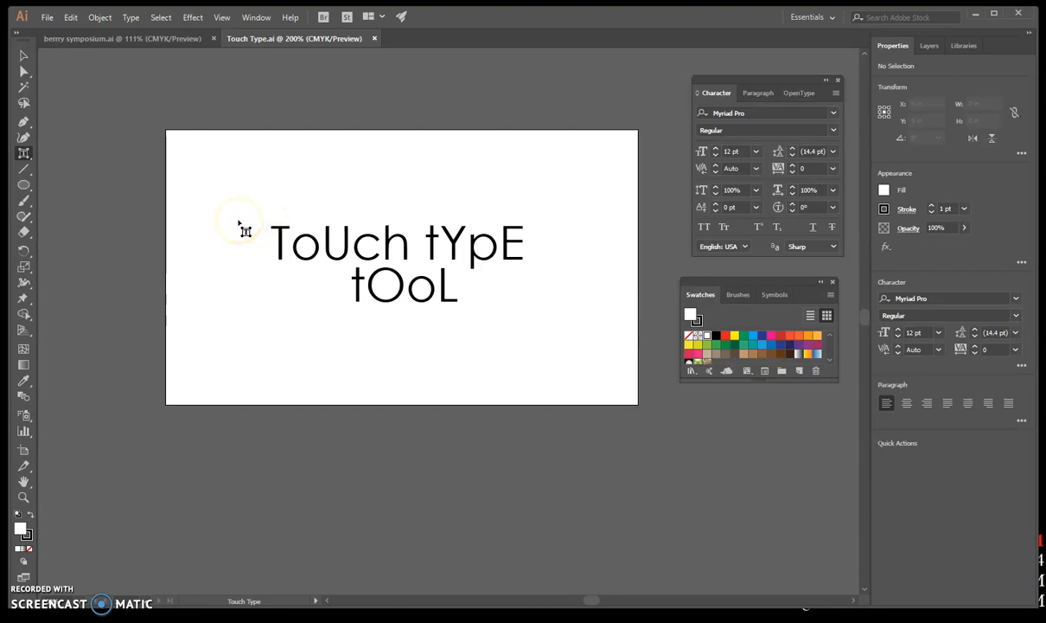
left_click(277, 239)
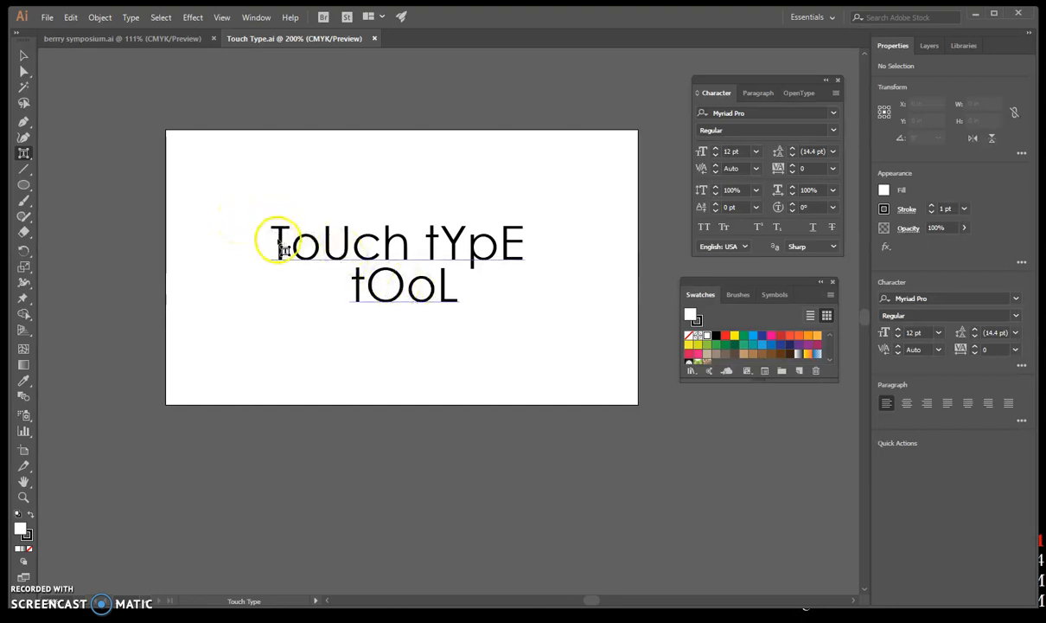
left_click(282, 222)
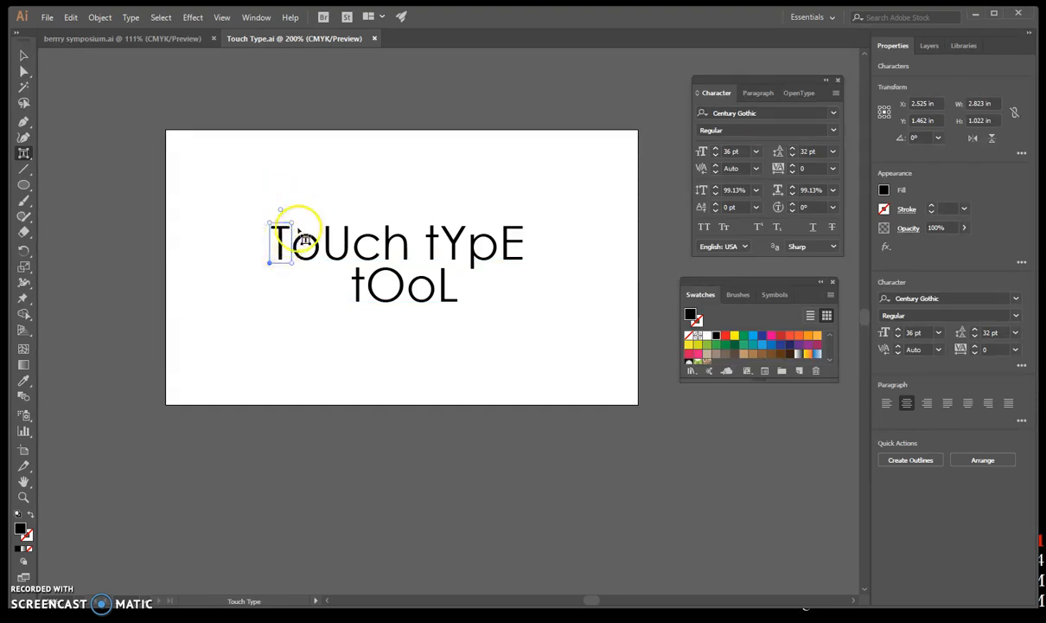
left_click_drag(294, 223, 337, 170)
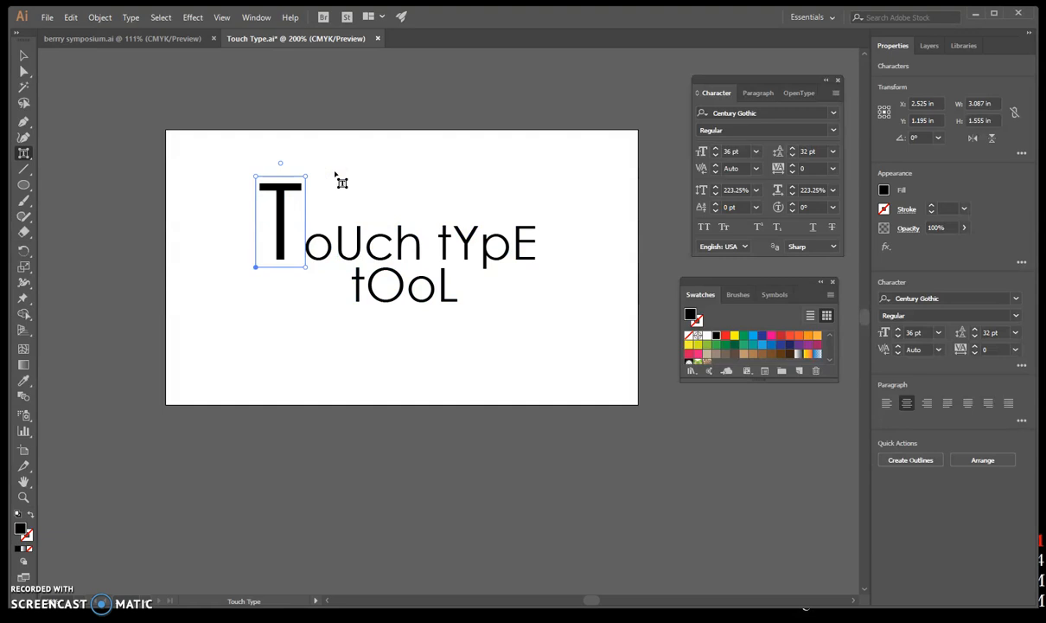
left_click_drag(280, 163, 281, 175)
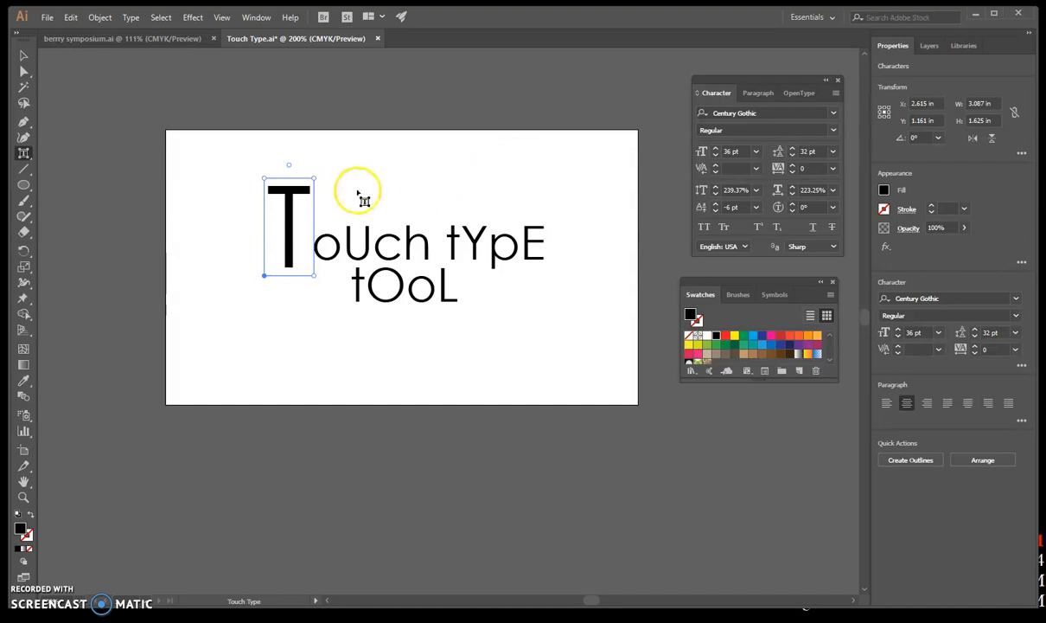
mouse_move(264, 178)
left_mouse_down()
mouse_move(257, 138)
mouse_move(271, 240)
mouse_move(268, 145)
mouse_move(275, 235)
mouse_move(277, 166)
left_mouse_up()
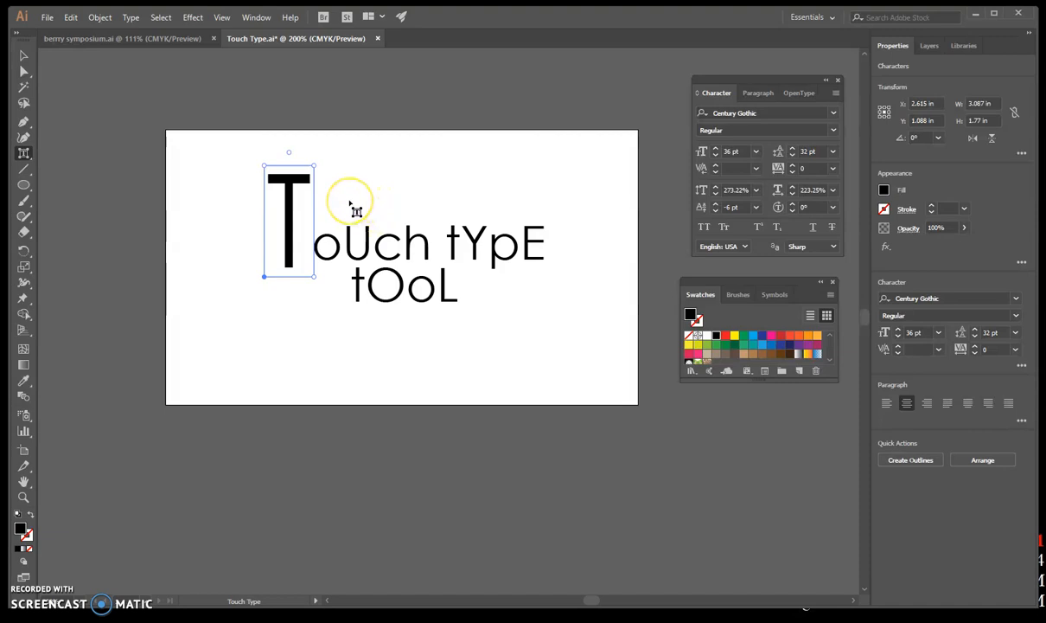
left_click(70, 18)
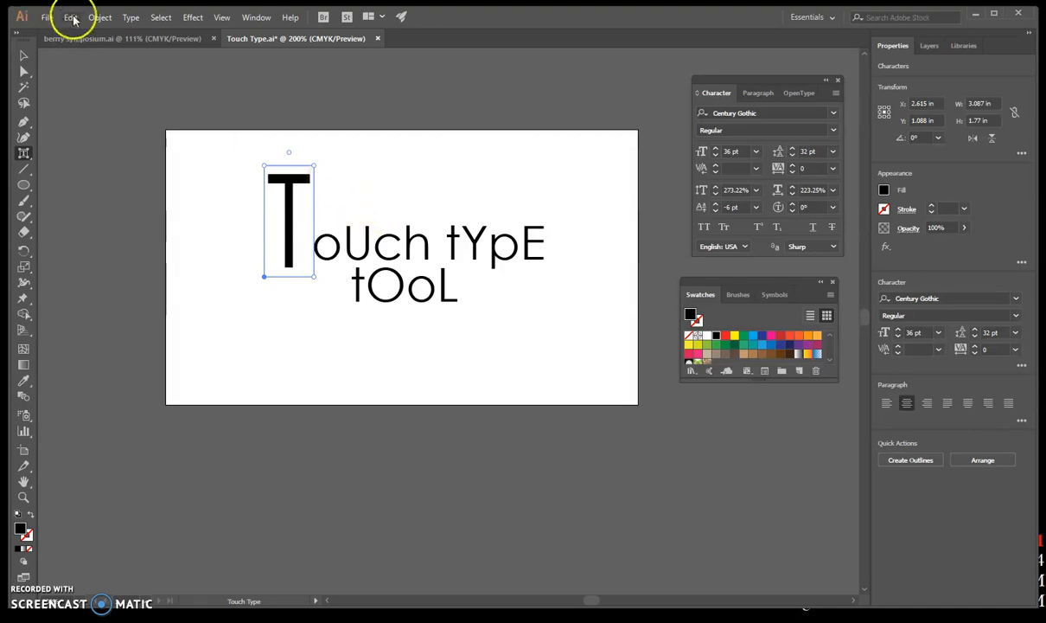
left_click(83, 34)
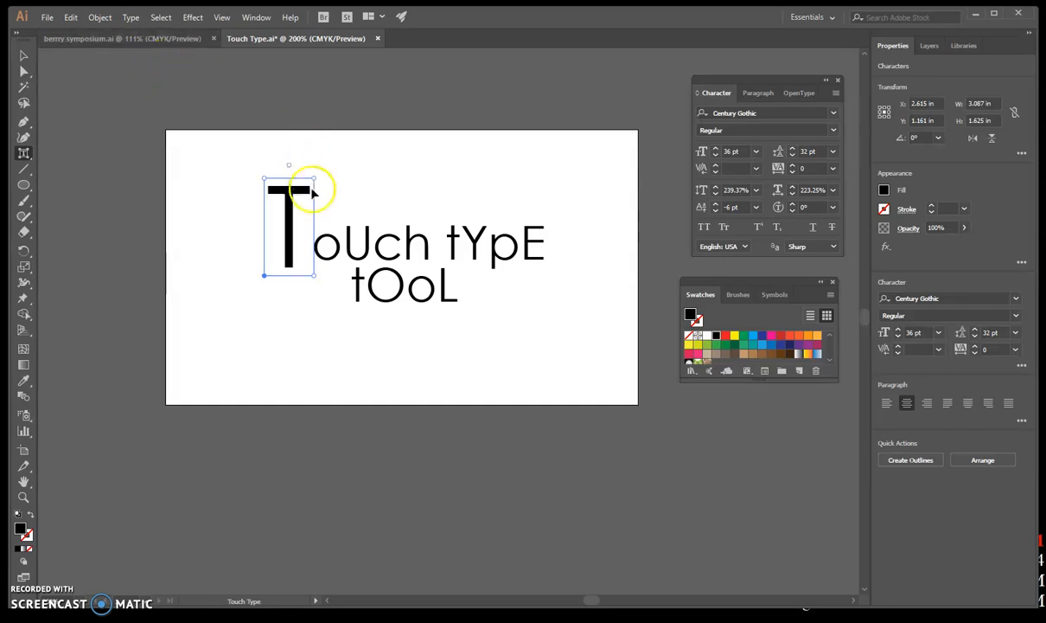
Move the "o" of "Touch" close against the stem of the T with a baseline shift of about 0.5 pt
left_click(329, 246)
left_click_drag(325, 244, 304, 243)
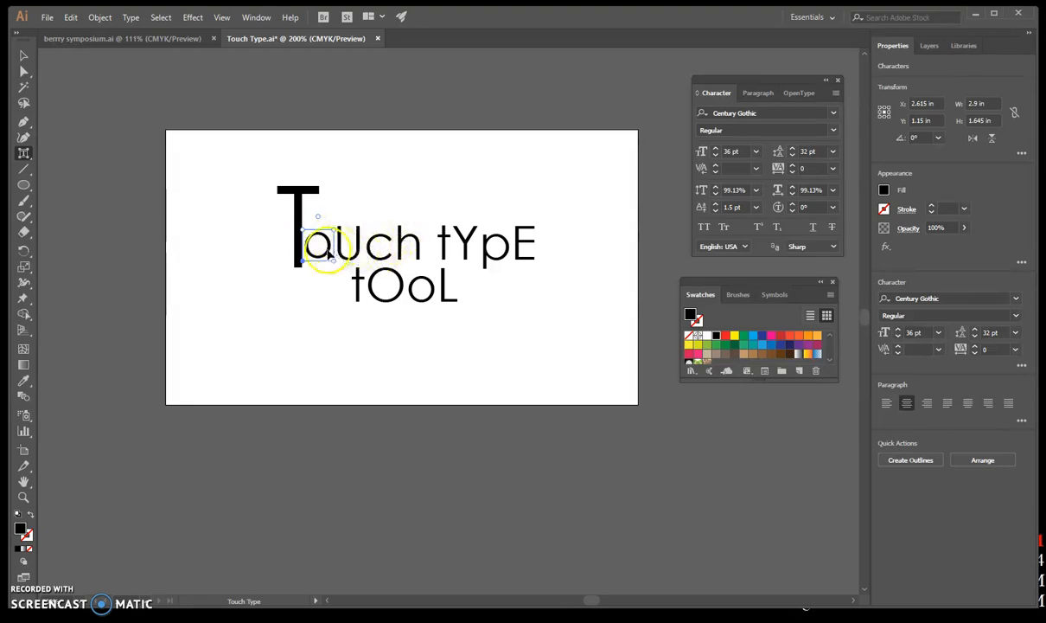
mouse_move(320, 253)
left_mouse_down()
mouse_move(356, 257)
mouse_move(294, 253)
mouse_move(323, 250)
left_mouse_up()
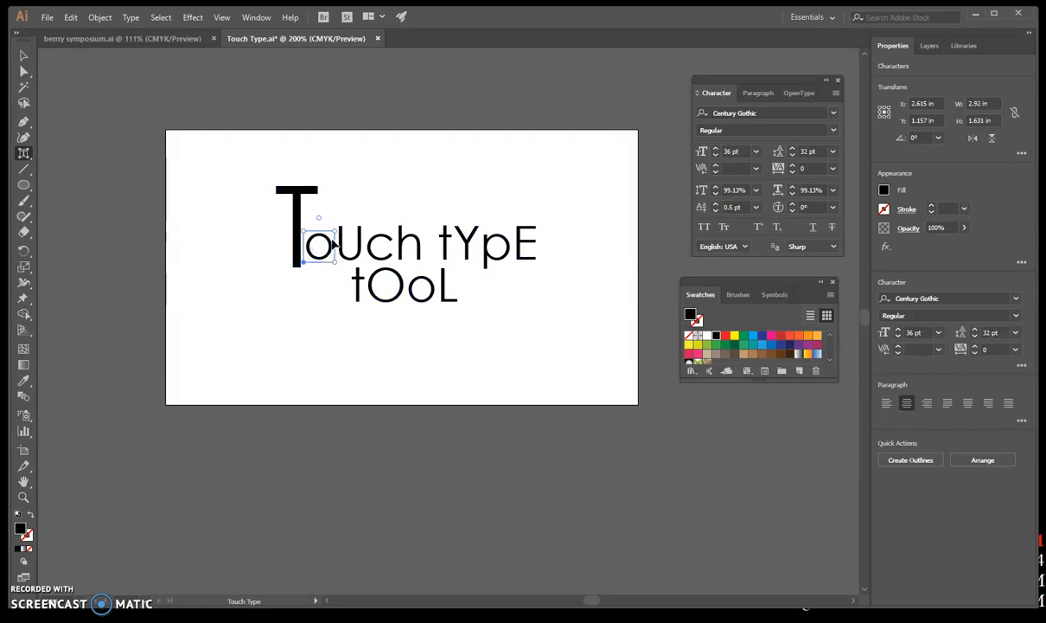
Widen the "U" of "Touch" to about 148% horizontal scale
left_click(353, 252)
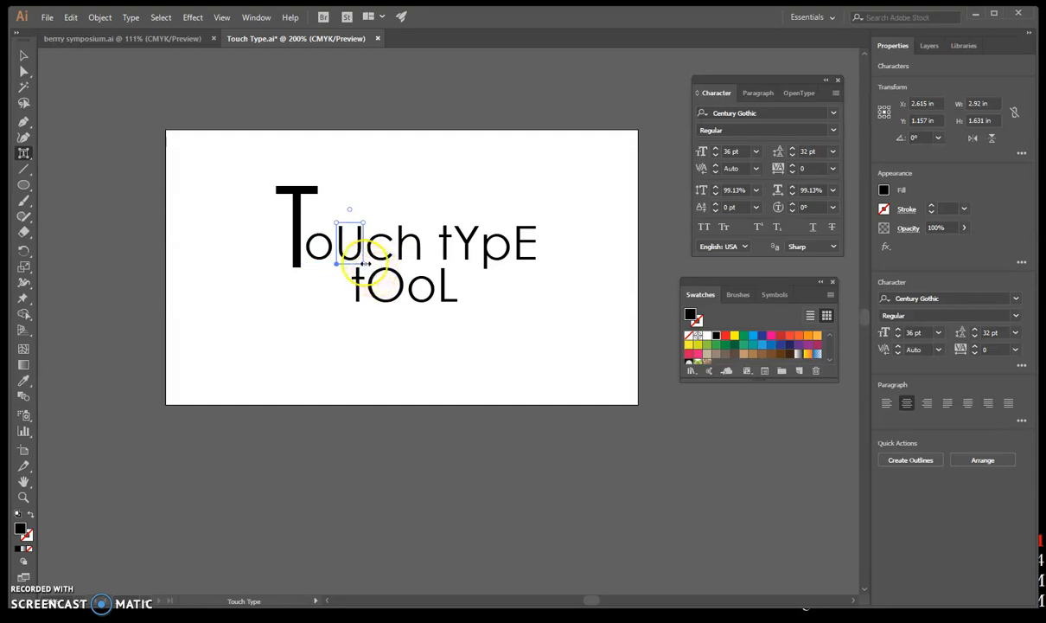
left_click_drag(362, 264, 379, 287)
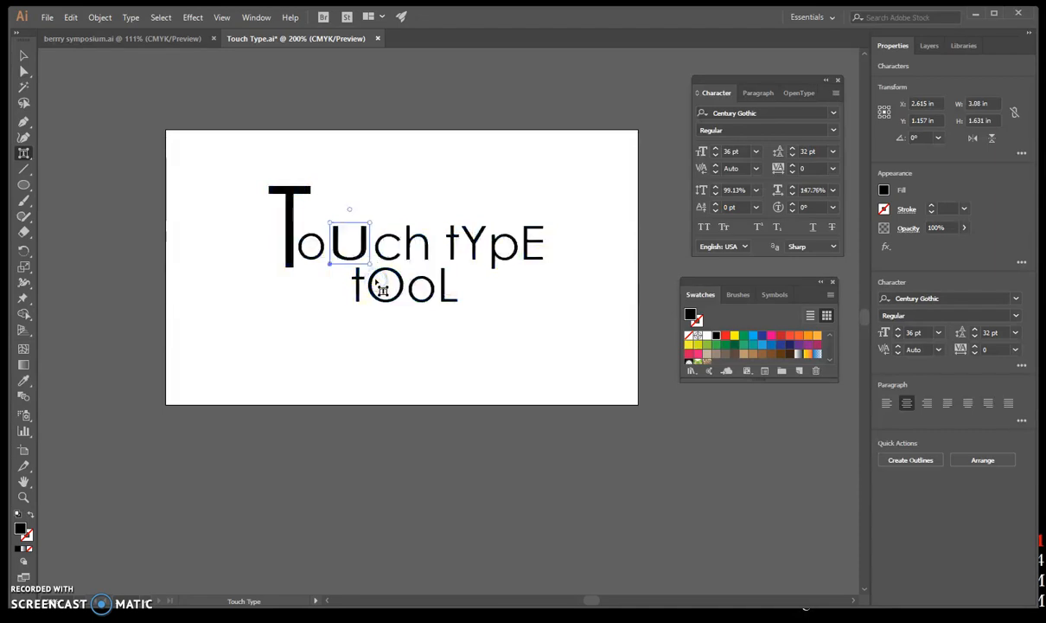
left_click(319, 263)
Stretch the "c" of "Touch" taller to about 159% vertical scale
left_click(374, 235)
left_click_drag(373, 230, 362, 213)
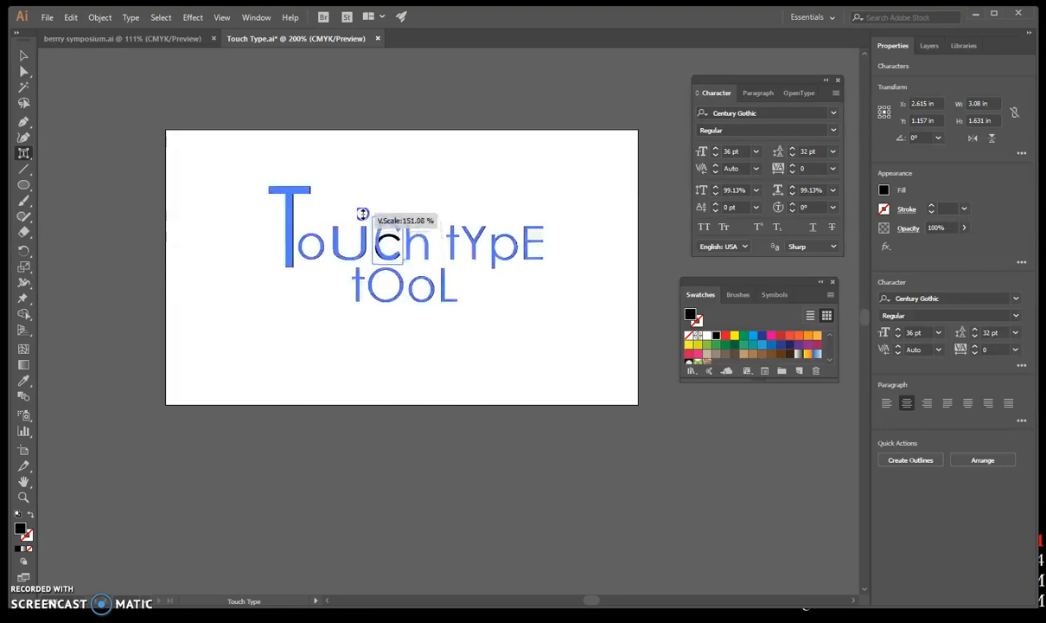
left_click_drag(363, 213, 363, 204)
left_click(445, 204)
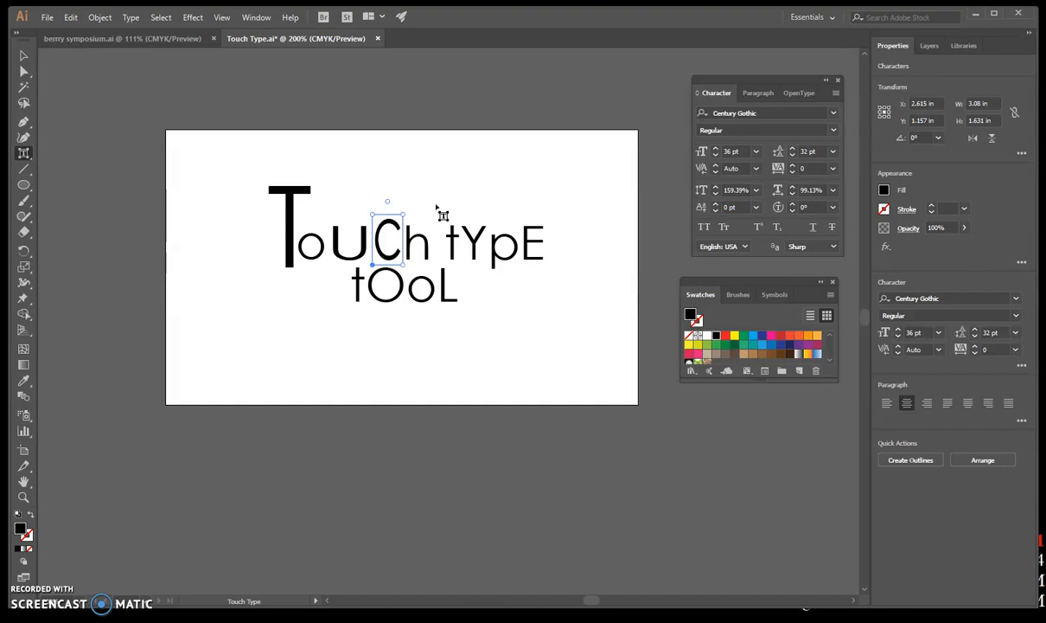
Rotate the "h" of "Touch" clockwise by about 35 degrees
left_click(410, 235)
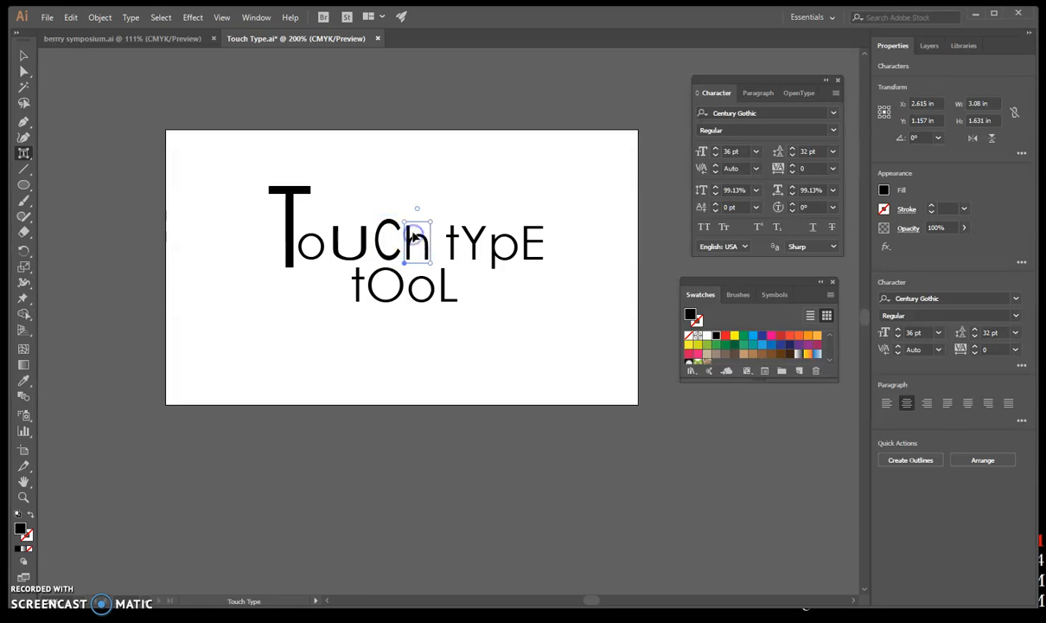
left_click_drag(416, 208, 434, 218)
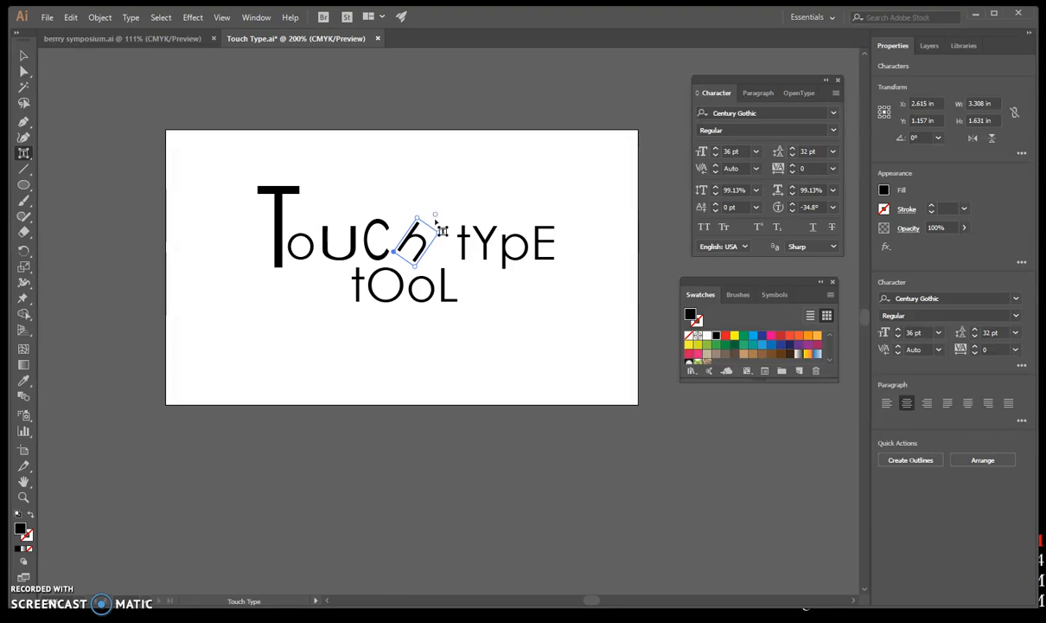
left_click_drag(442, 230, 444, 235)
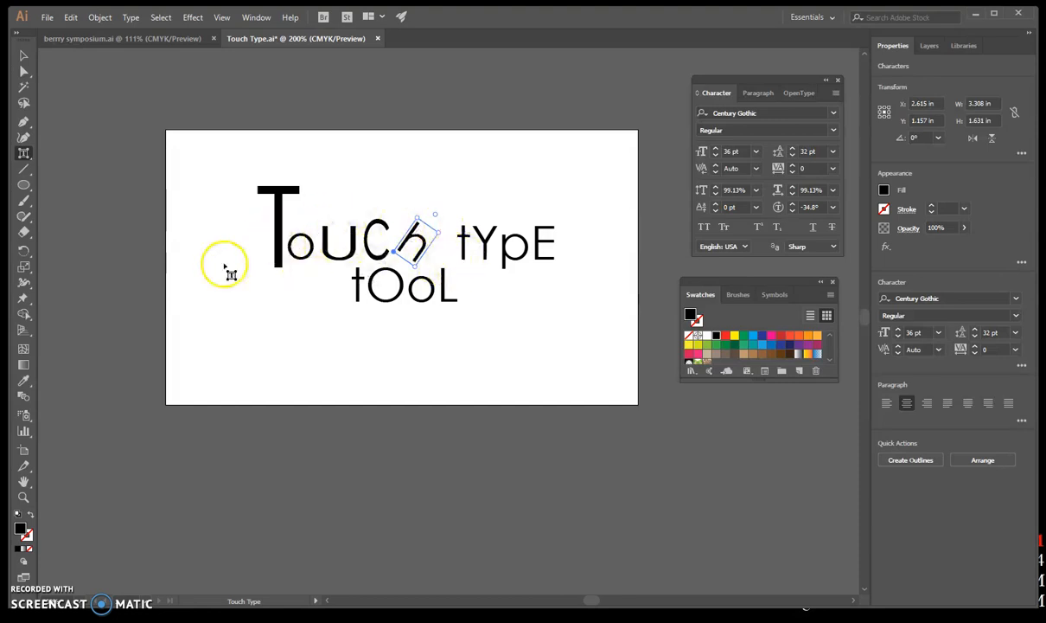
Fill the "t" of "type" with the bright pink swatch
left_click(467, 256)
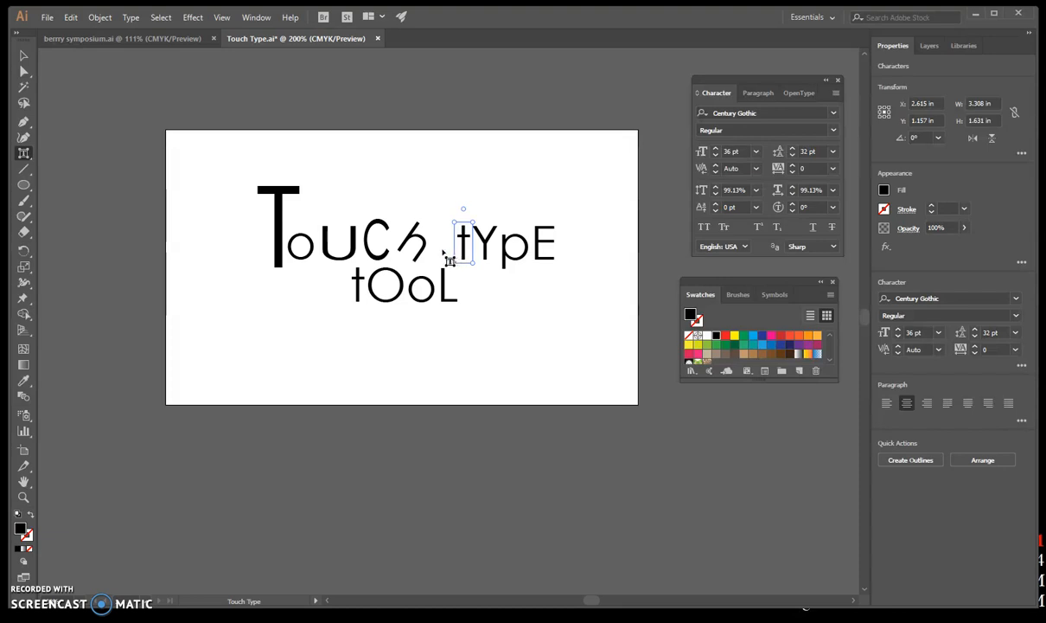
left_click(791, 336)
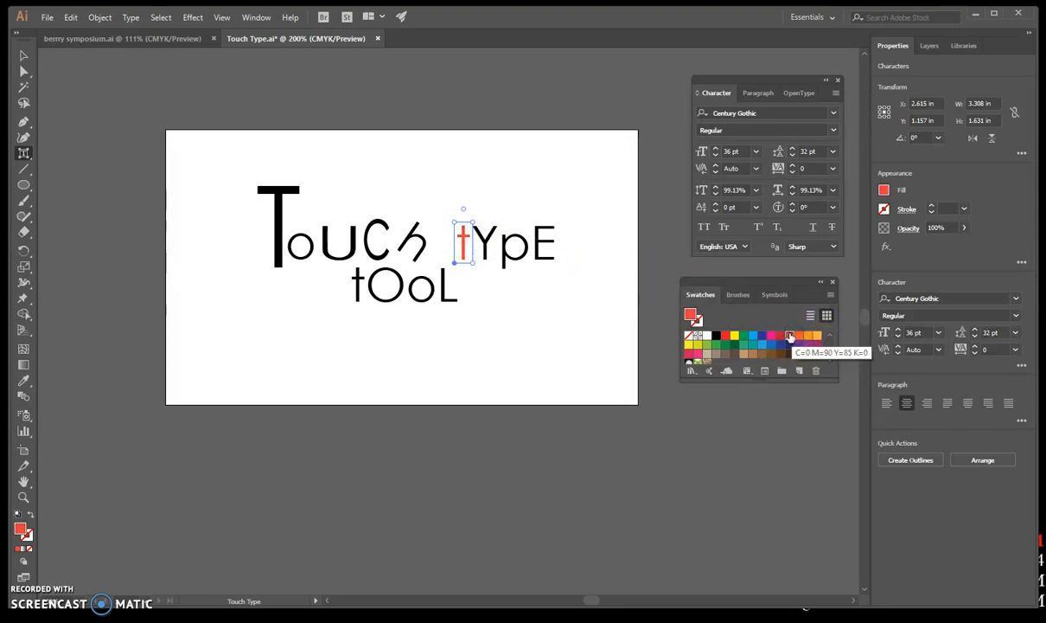
left_click(770, 336)
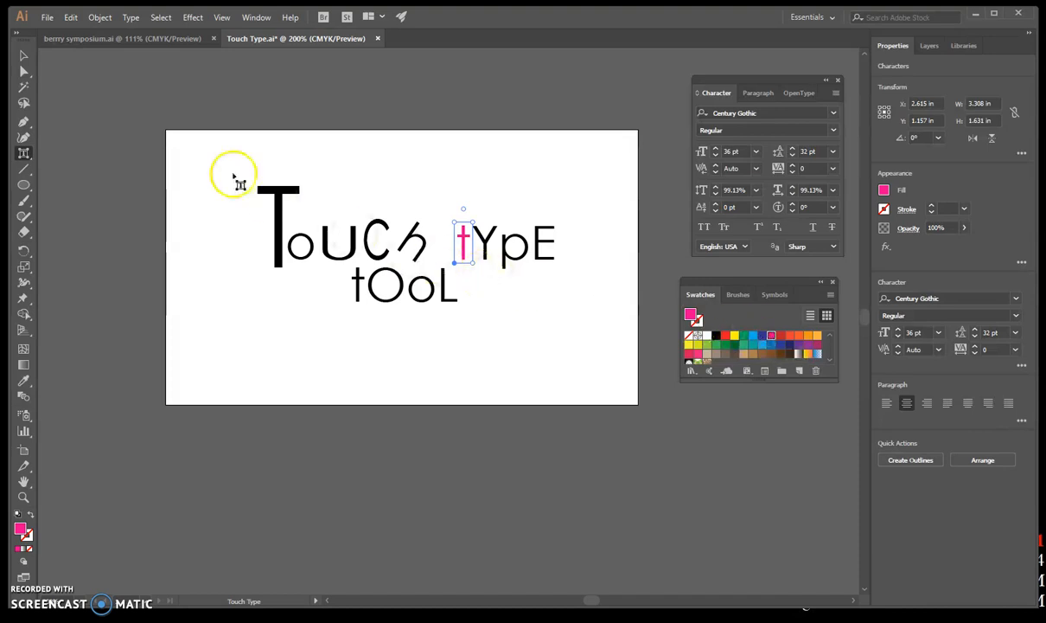
Rotate the large T counterclockwise by about 14 degrees and fill it with the purple swatch C=75 M=100 Y=0 K=0
left_click(275, 191)
left_click_drag(278, 163, 261, 167)
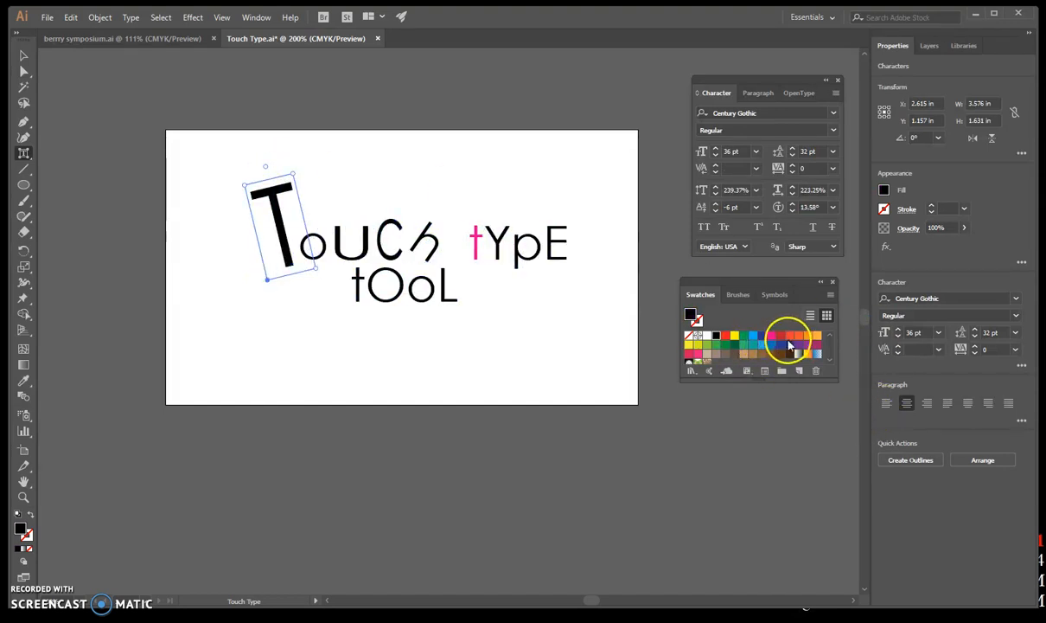
left_click(800, 348)
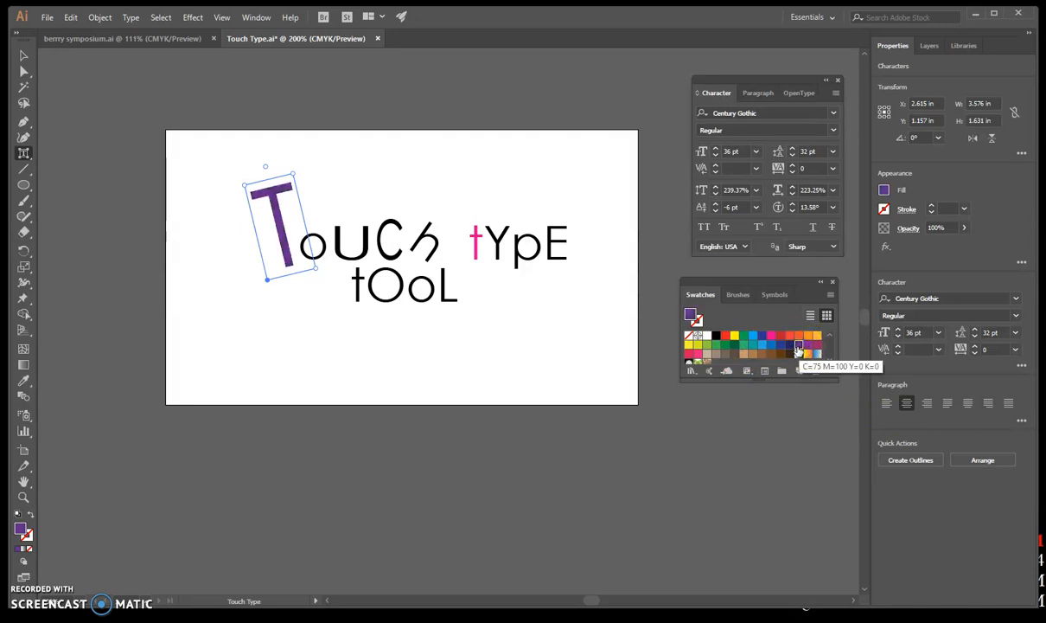
Raise the "o" of "Touch" to a baseline shift of about 30 pt, shorten it to about 95% vertical scale and fill it red
left_click(311, 249)
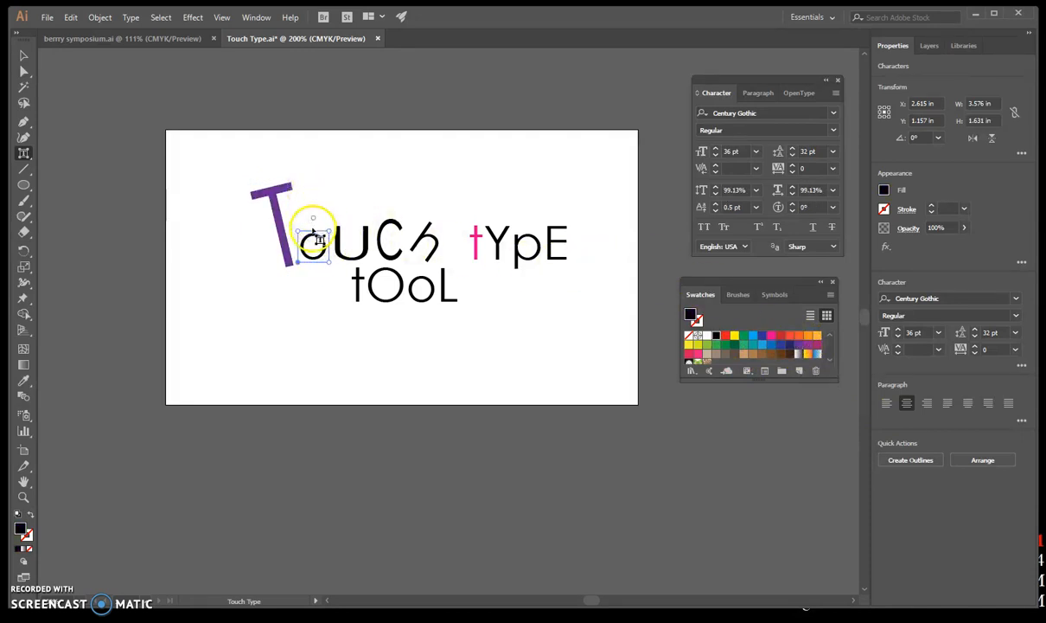
mouse_move(296, 229)
left_mouse_down()
mouse_move(296, 214)
mouse_move(297, 232)
left_mouse_up()
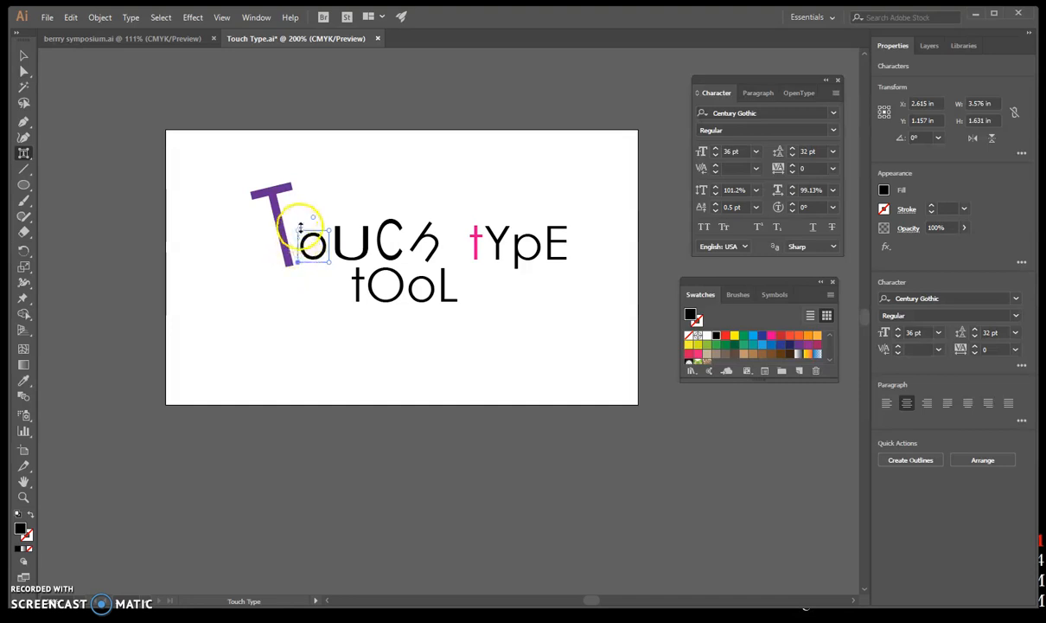
left_click_drag(295, 228, 308, 198)
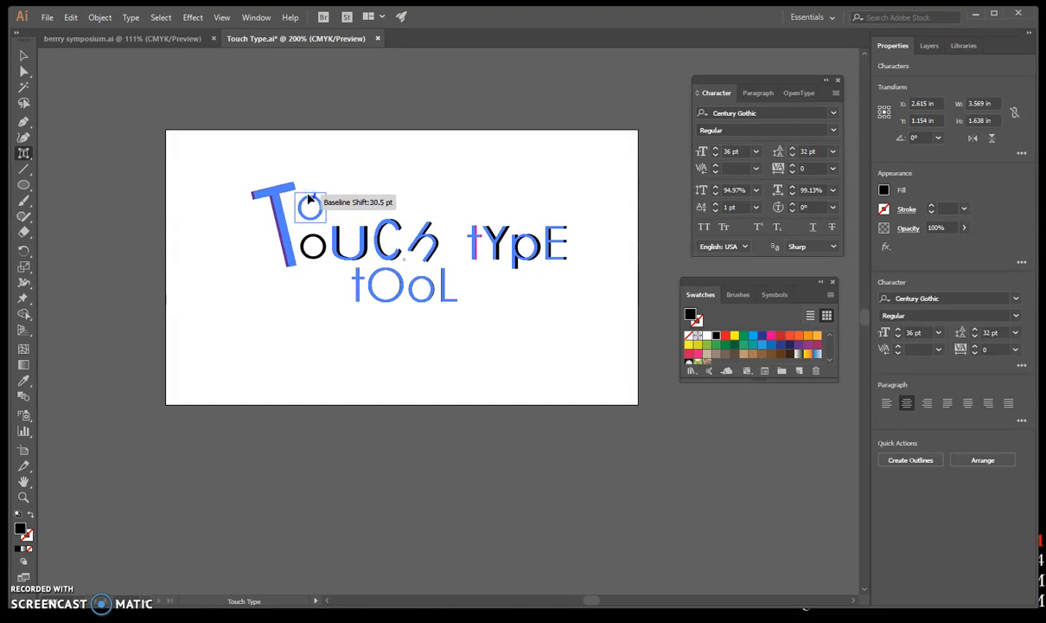
left_click_drag(309, 198, 305, 199)
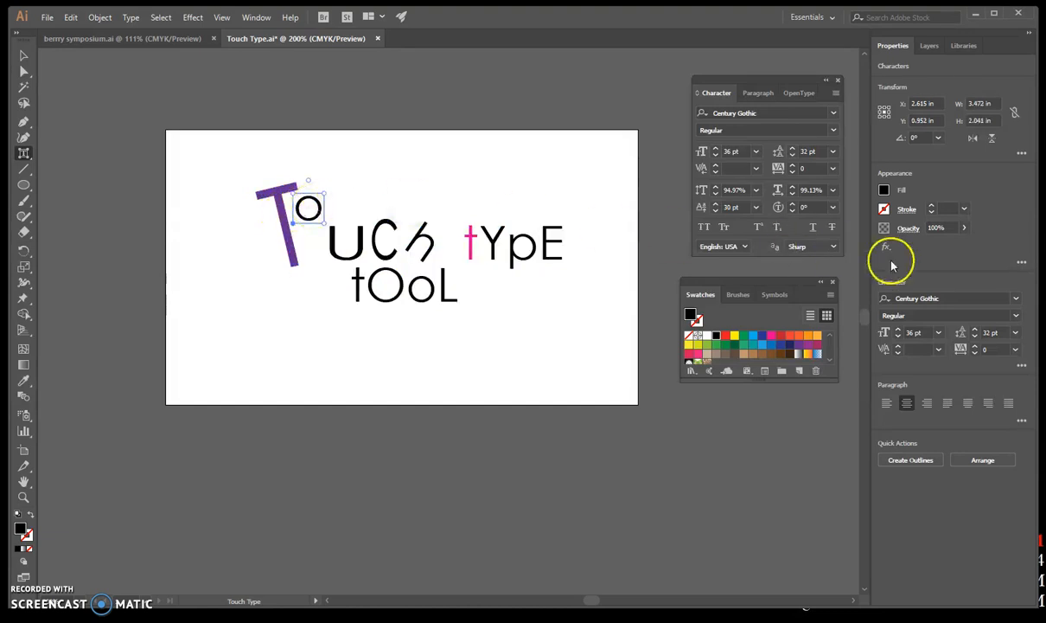
left_click(781, 336)
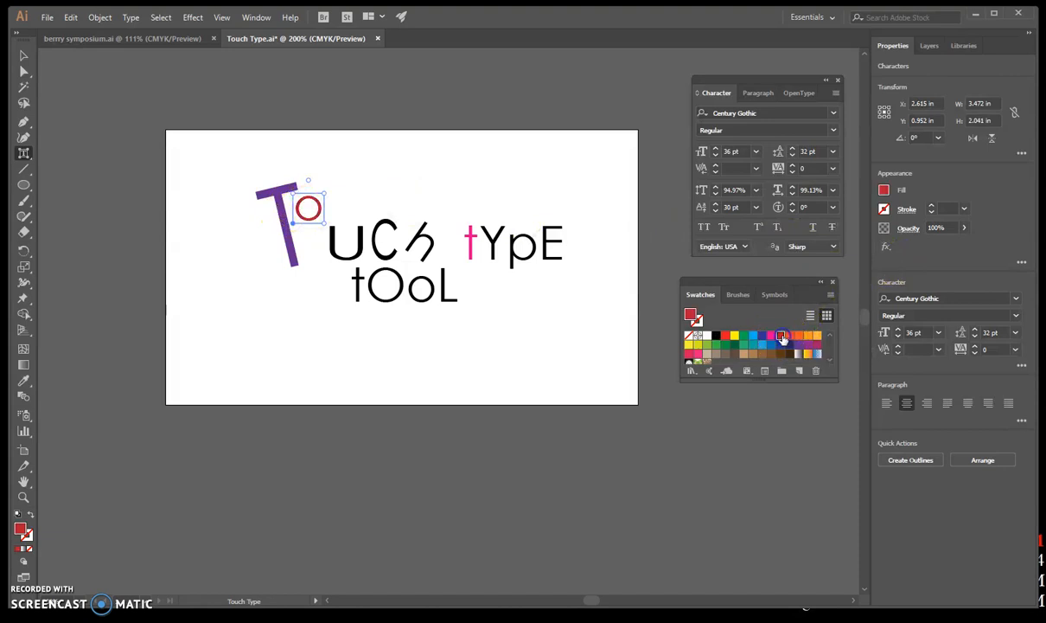
Narrow the "u" of "Touch" to about 109% horizontal scale, raise it beside the "o" and rotate it counterclockwise by about 16 degrees
left_click(351, 257)
left_click(347, 257)
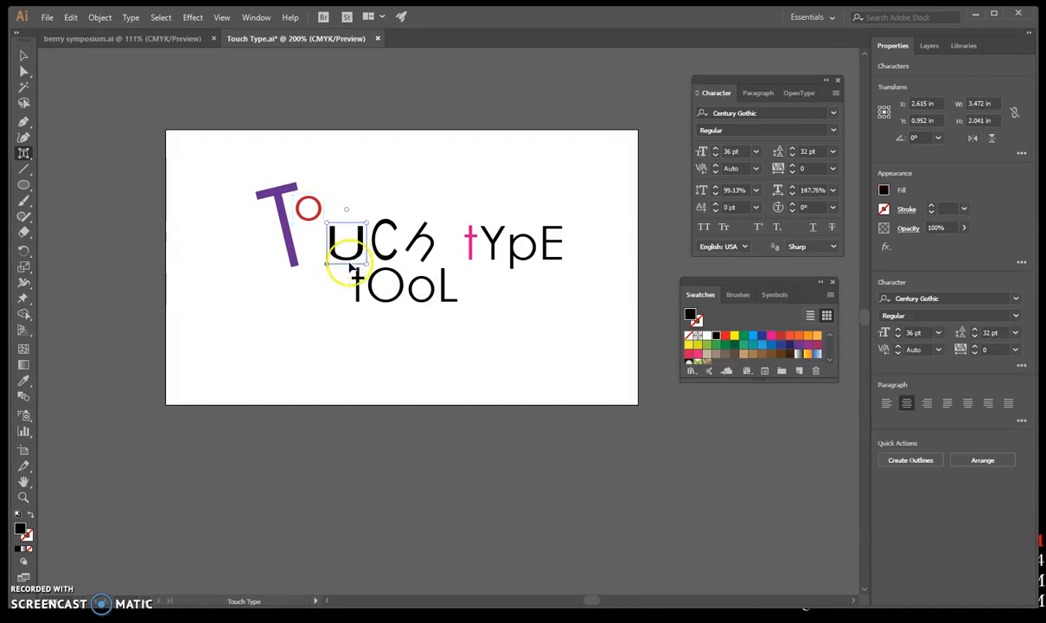
mouse_move(348, 257)
left_mouse_down()
mouse_move(371, 264)
mouse_move(358, 266)
left_mouse_up()
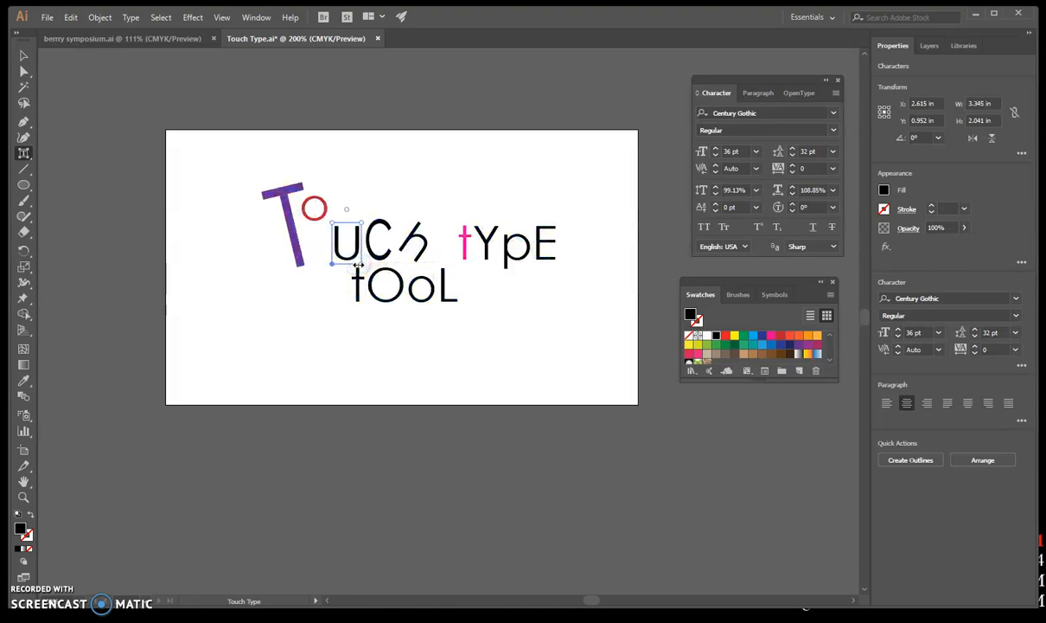
mouse_move(347, 209)
left_mouse_down()
mouse_move(337, 210)
mouse_move(344, 245)
mouse_move(335, 202)
left_mouse_up()
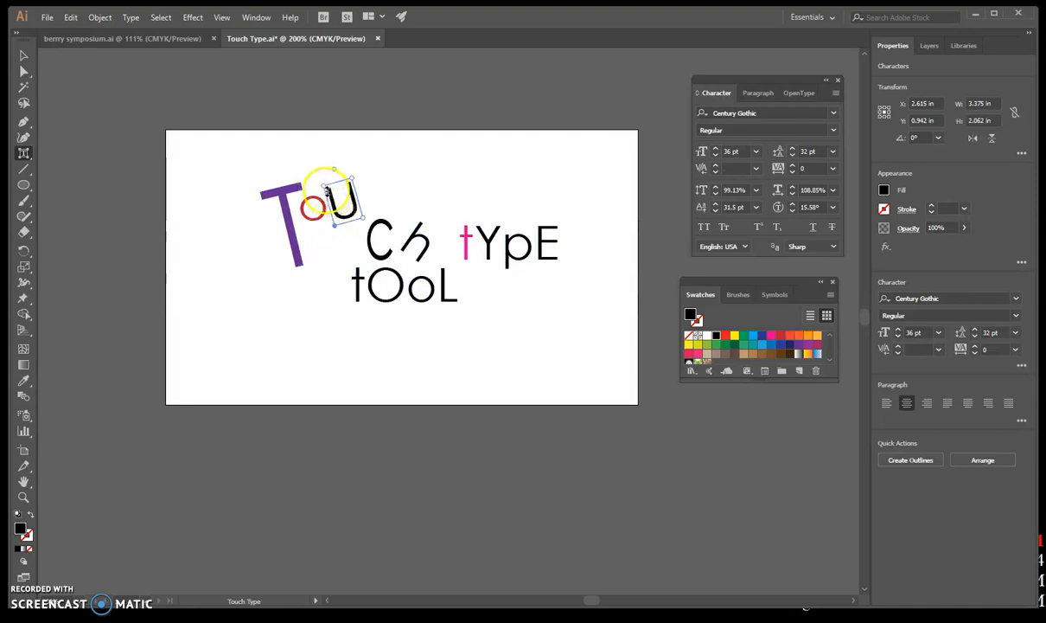
Stretch the tilted "u" to about 144% vertical scale, lower it to a 17 pt baseline shift and fill it bright pink
left_click_drag(323, 189, 324, 162)
mouse_move(342, 216)
left_mouse_down()
mouse_move(345, 232)
mouse_move(345, 224)
left_mouse_up()
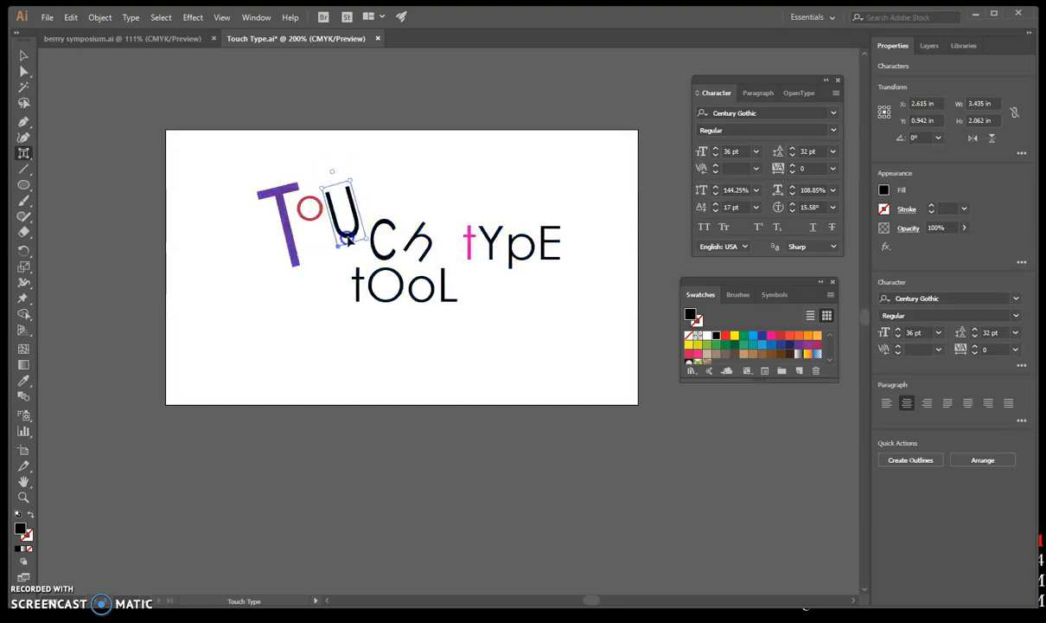
left_click(753, 346)
left_click(771, 335)
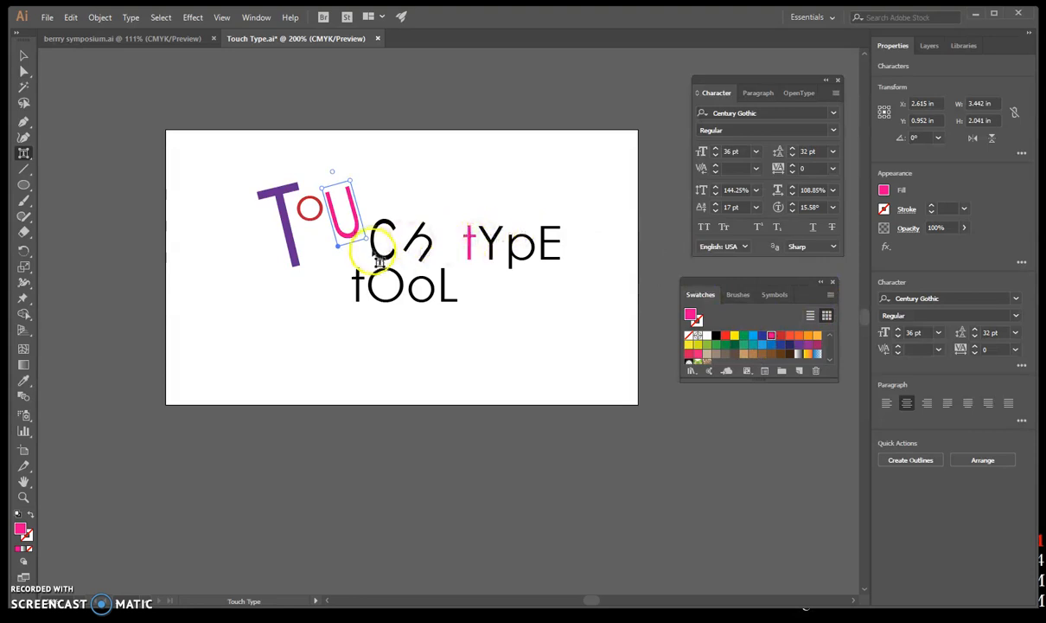
Shrink the "c" of "Touch" to about 95% by 72%, raise it to 43 pt, tilt it clockwise about 5 degrees and fill it green
left_click(383, 220)
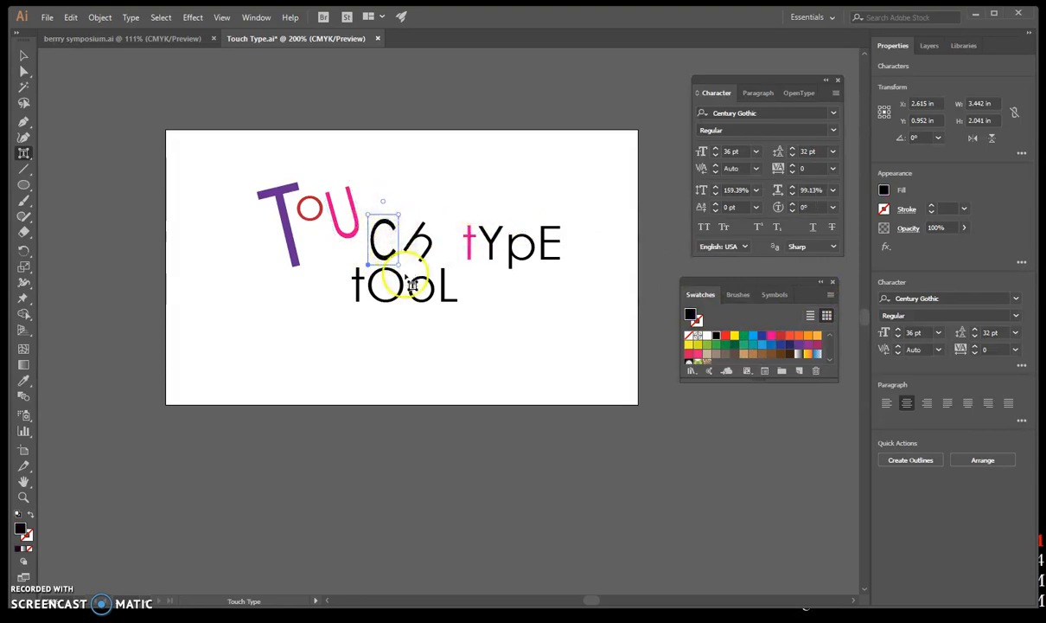
left_click_drag(398, 263, 399, 262)
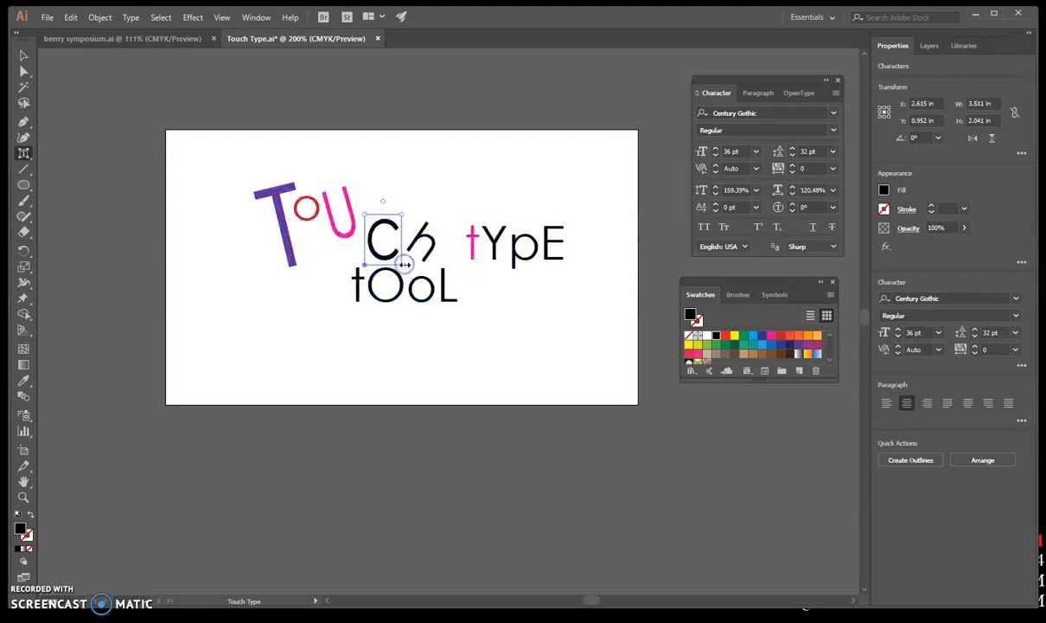
left_click_drag(402, 213, 382, 179)
left_click(744, 335)
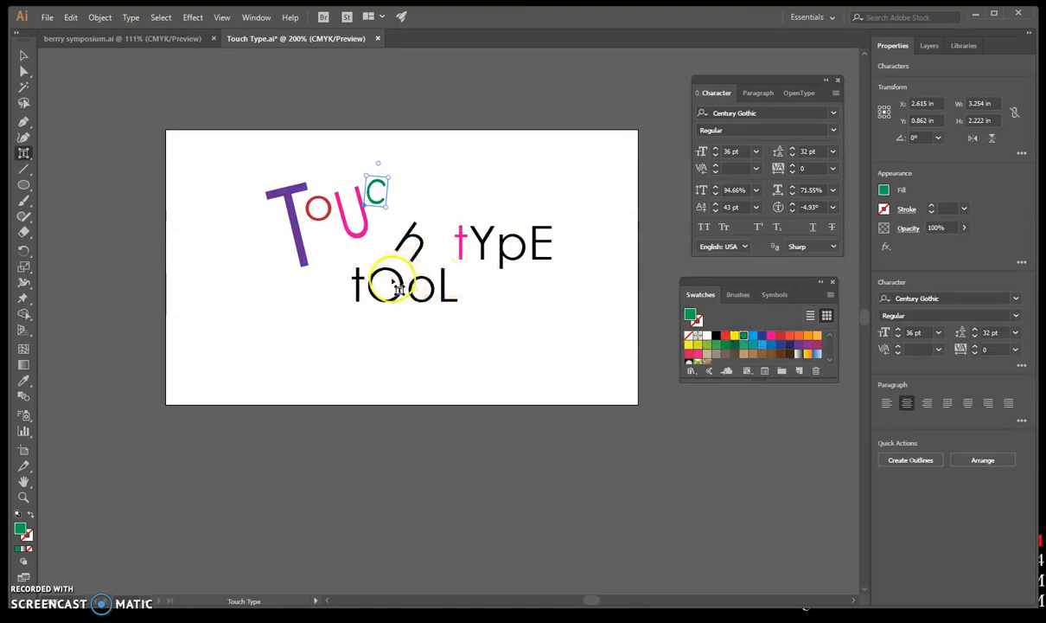
Set the "h" of "Touch" to about 15 degrees clockwise at a 7 pt baseline shift, stretch it to about 164% height and fill it light blue
left_click(408, 246)
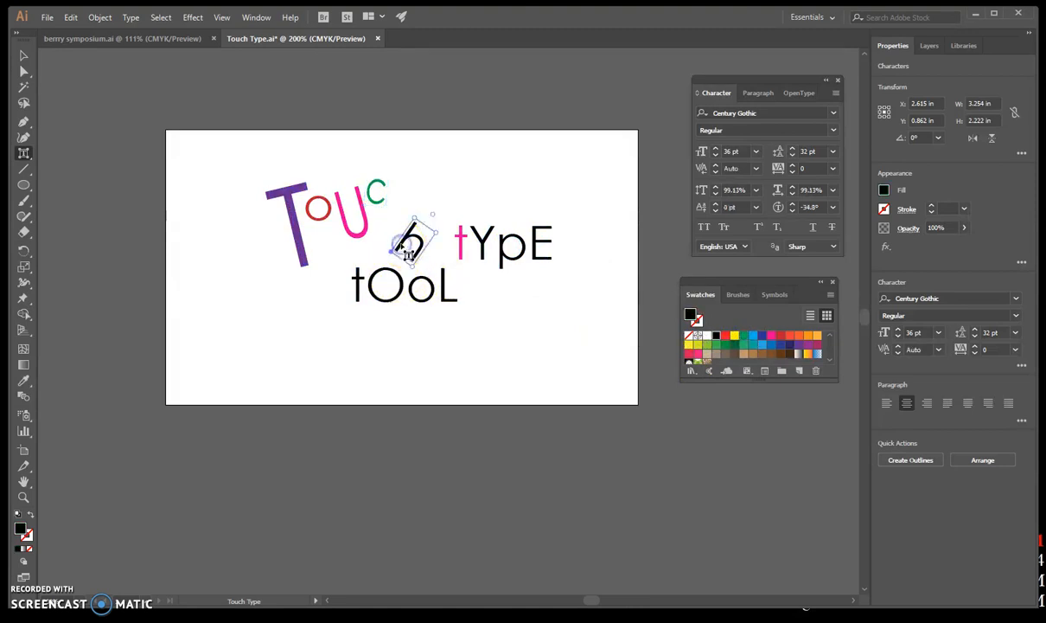
mouse_move(408, 254)
left_mouse_down()
mouse_move(413, 203)
mouse_move(423, 245)
left_mouse_up()
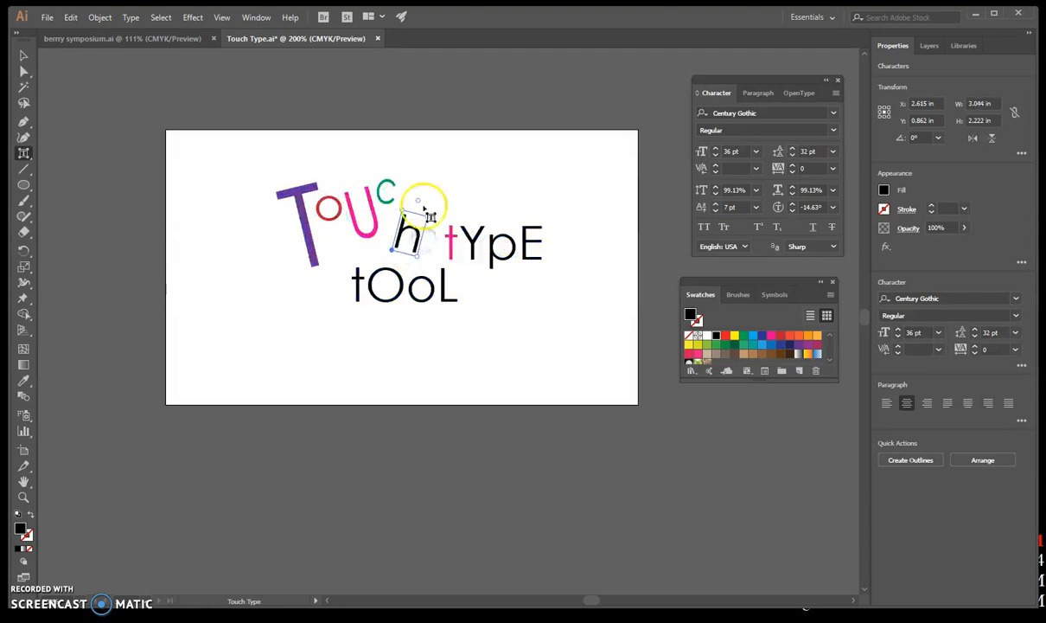
left_click_drag(401, 208, 406, 184)
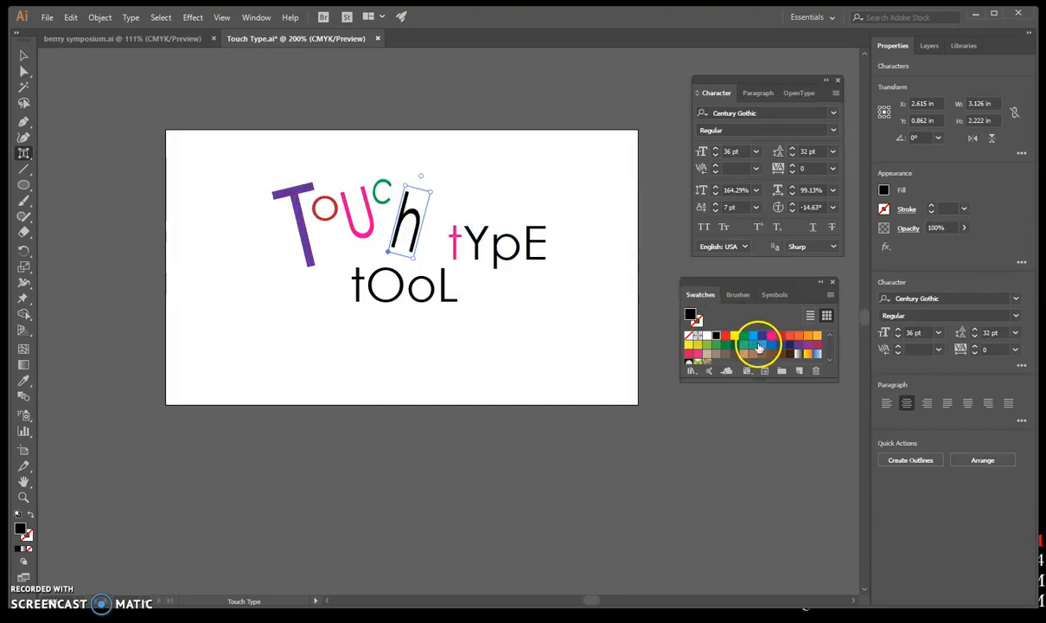
left_click(753, 336)
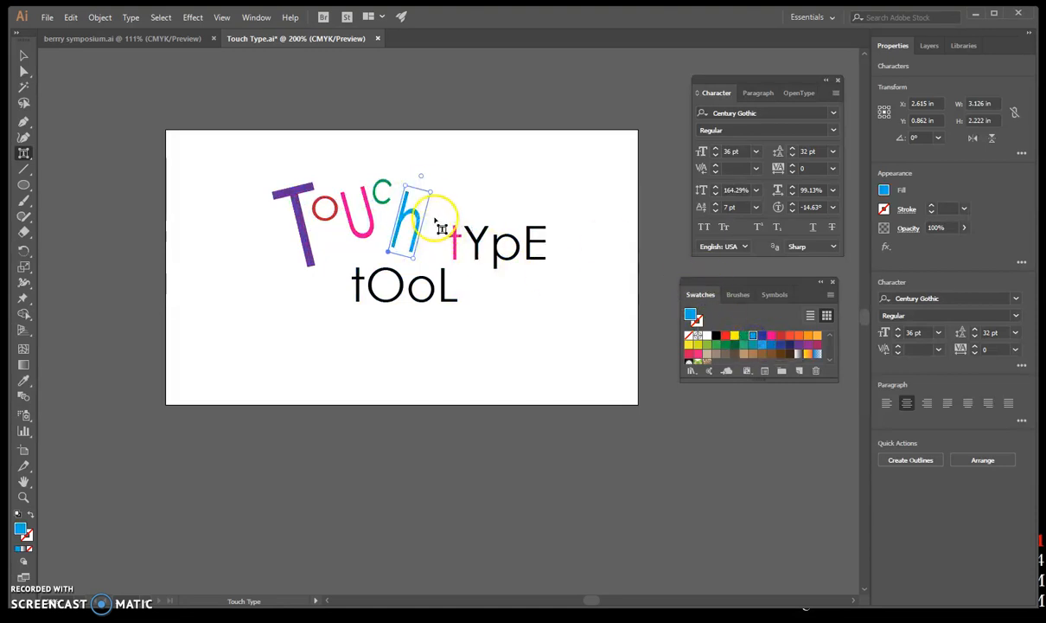
Enlarge the pink "t" of "type" proportionally to about 229% and rotate it counterclockwise by about 7 degrees
left_click(461, 249)
left_click(455, 244)
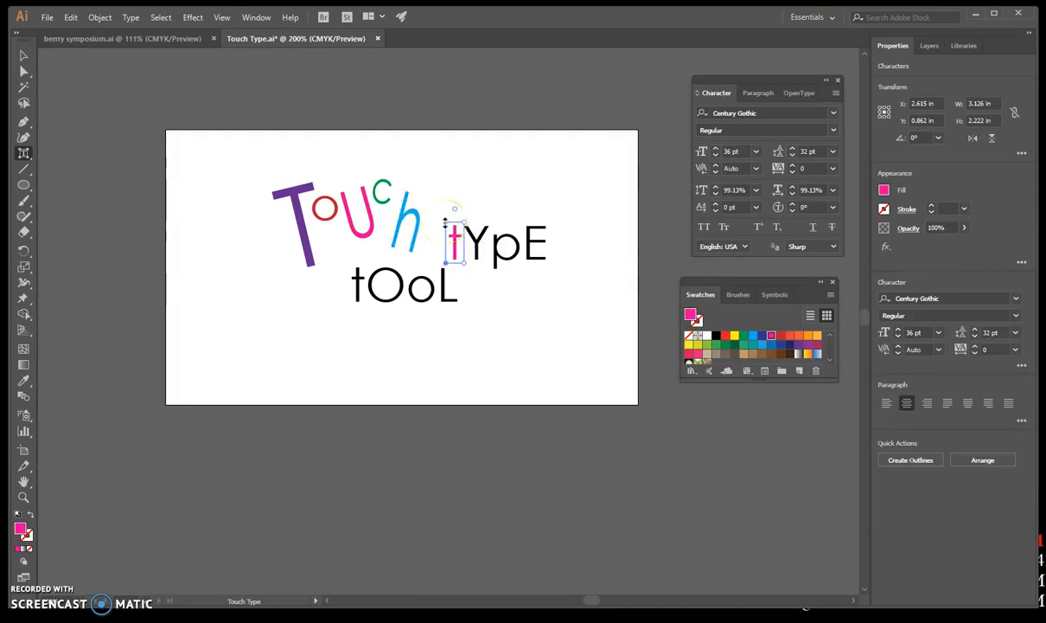
left_click(462, 222)
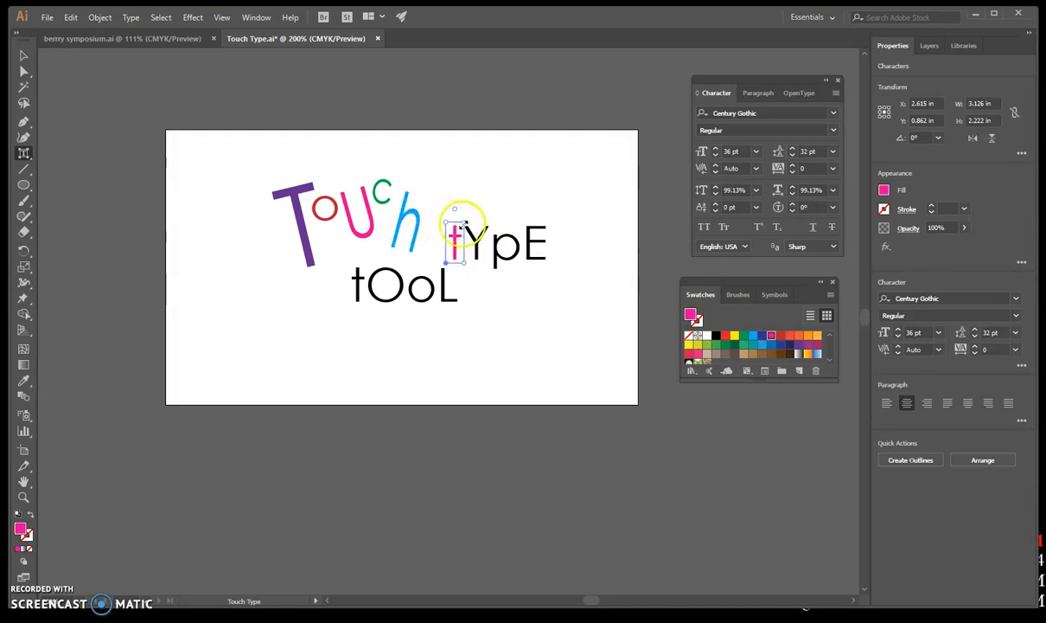
left_click_drag(465, 222, 504, 193)
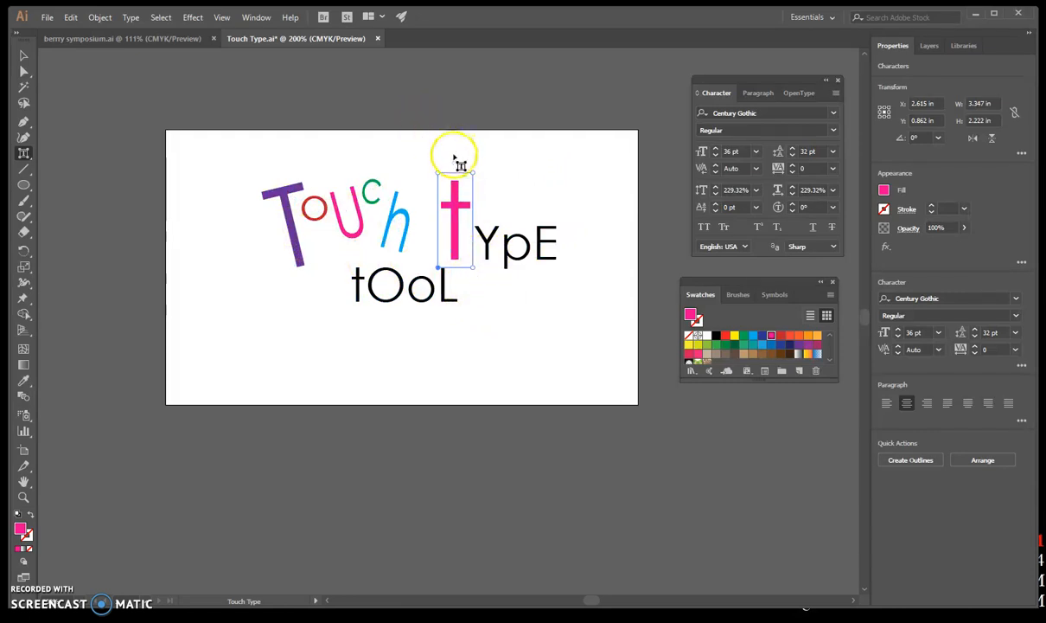
left_click_drag(454, 160, 448, 160)
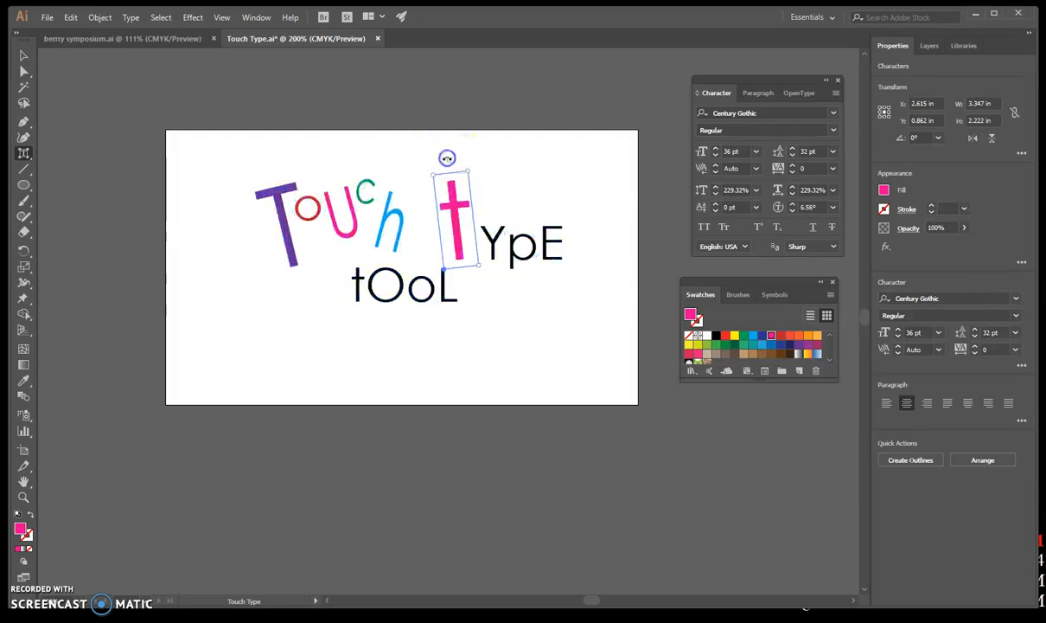
Scale the "y" of "type" to about 117% height and 95% width, lower it to -4.5 pt and fill it with C=50 M=0 Y=100 K=0
left_click(500, 257)
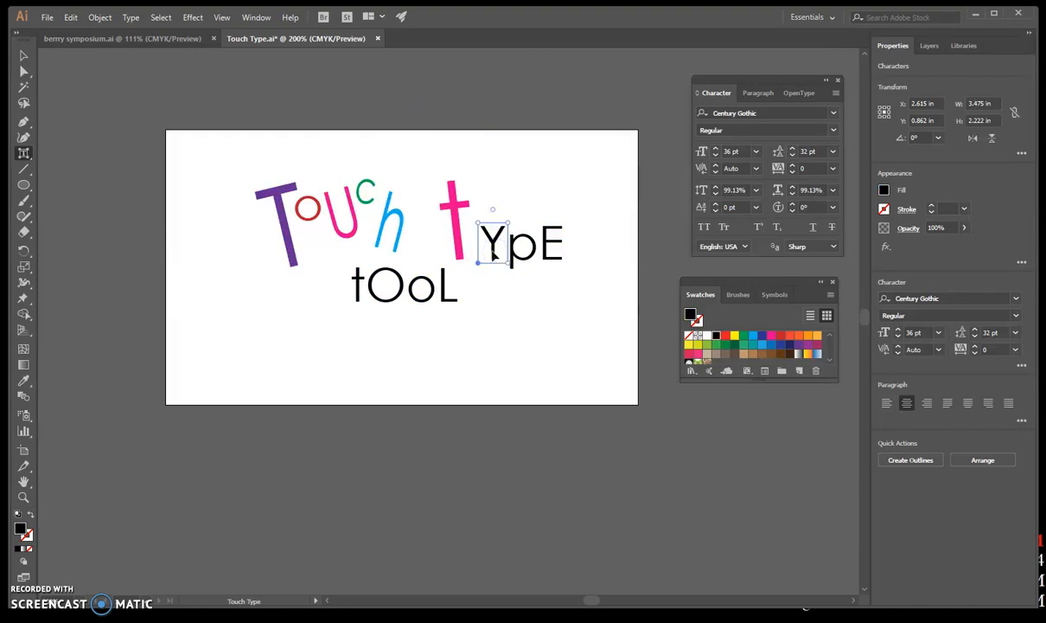
left_click_drag(491, 250, 516, 227)
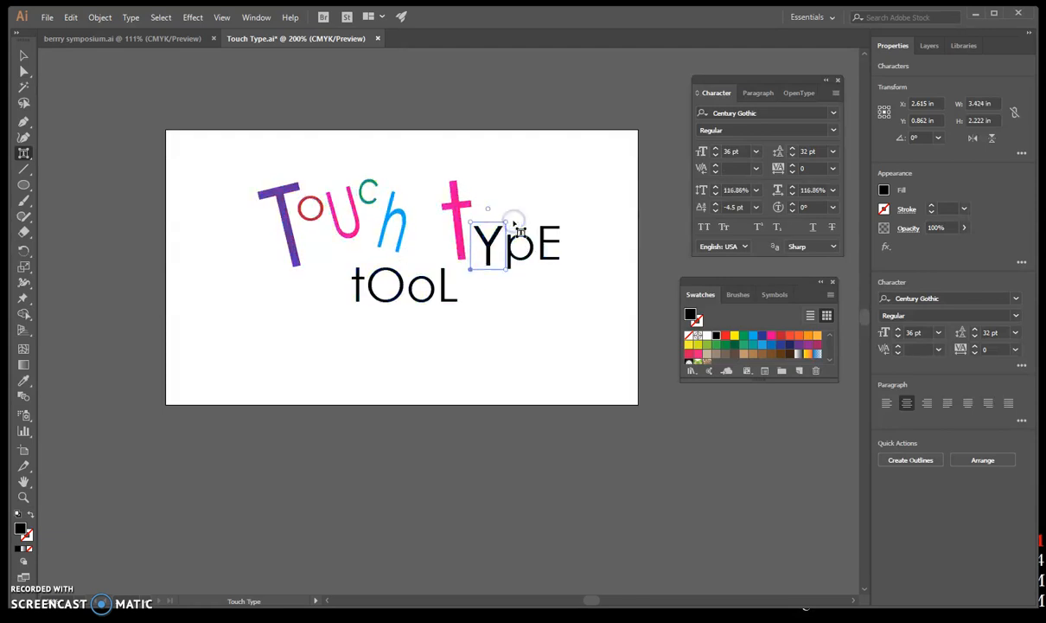
left_click(708, 346)
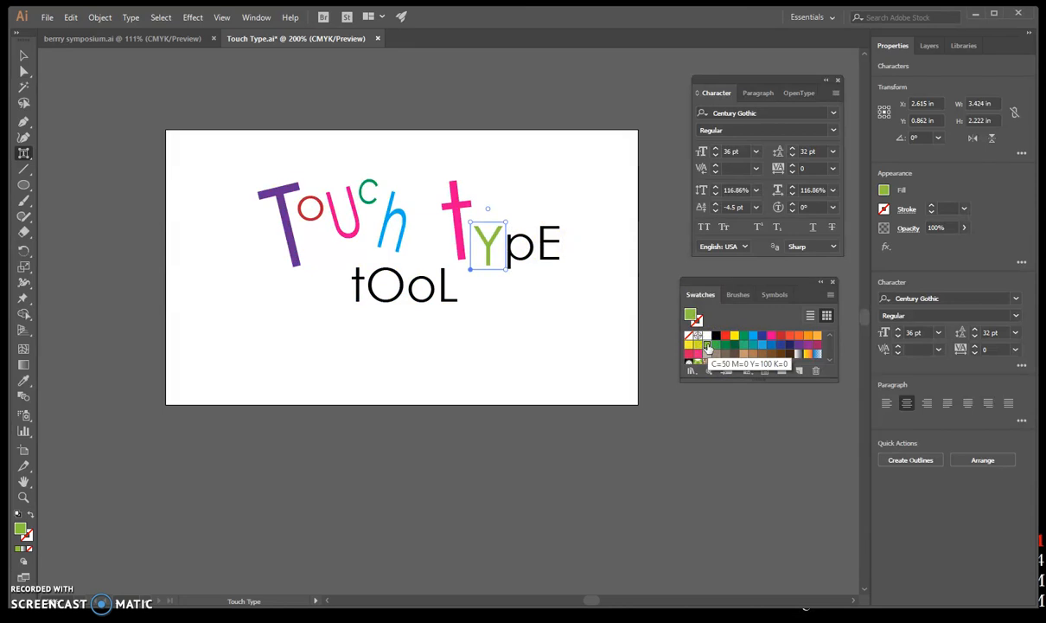
left_click_drag(510, 271, 502, 271)
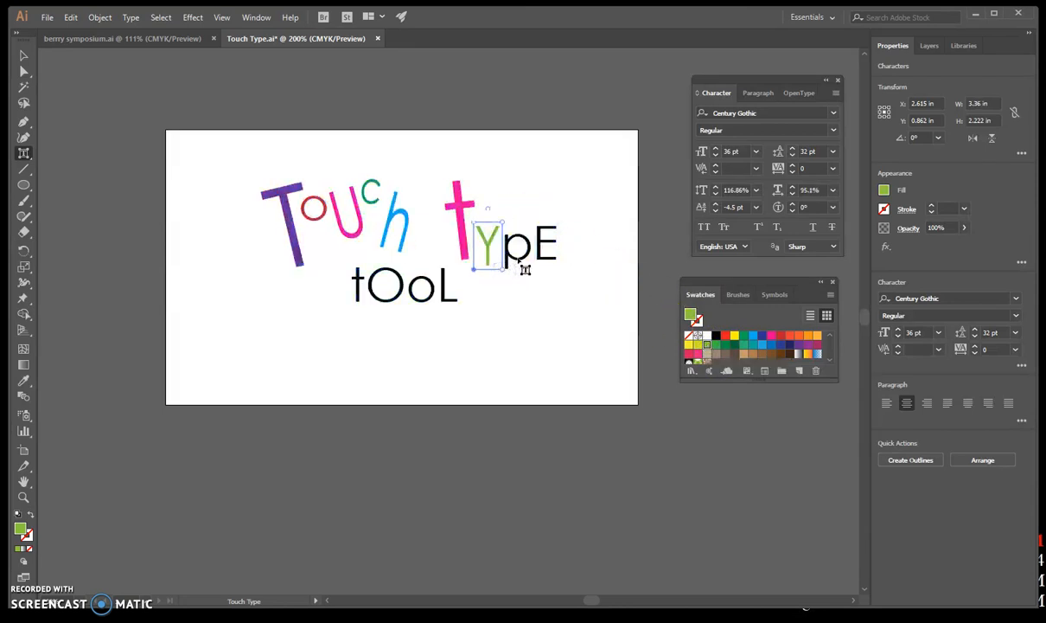
Enlarge the "p" of "type" to about 162% height, tilt it counterclockwise about 14 degrees, fill it brown, and raise and narrow it slightly
left_click(519, 262)
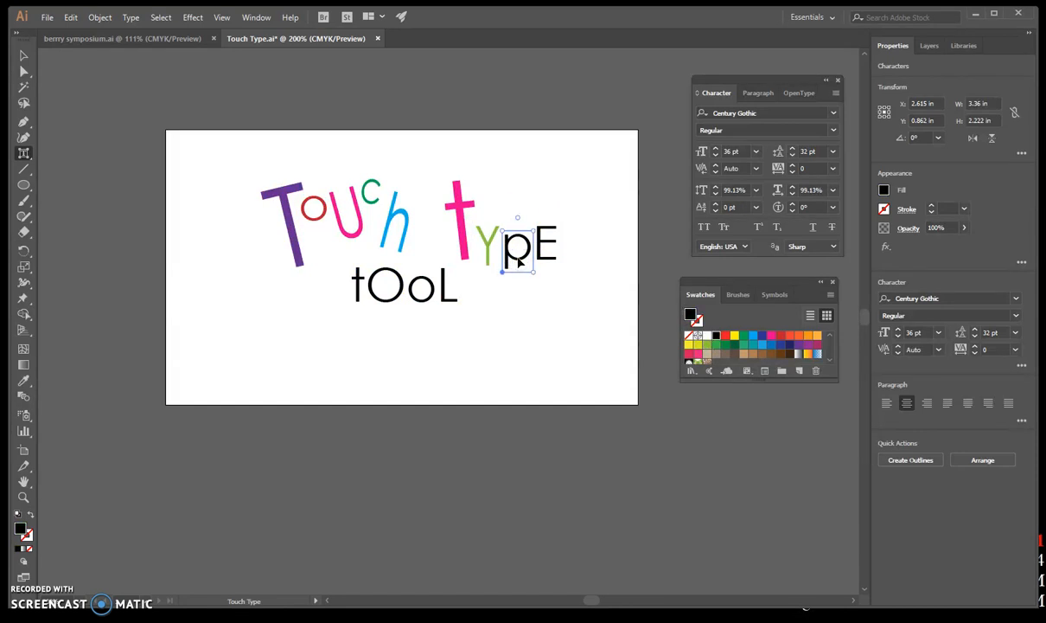
left_click_drag(504, 231, 505, 199)
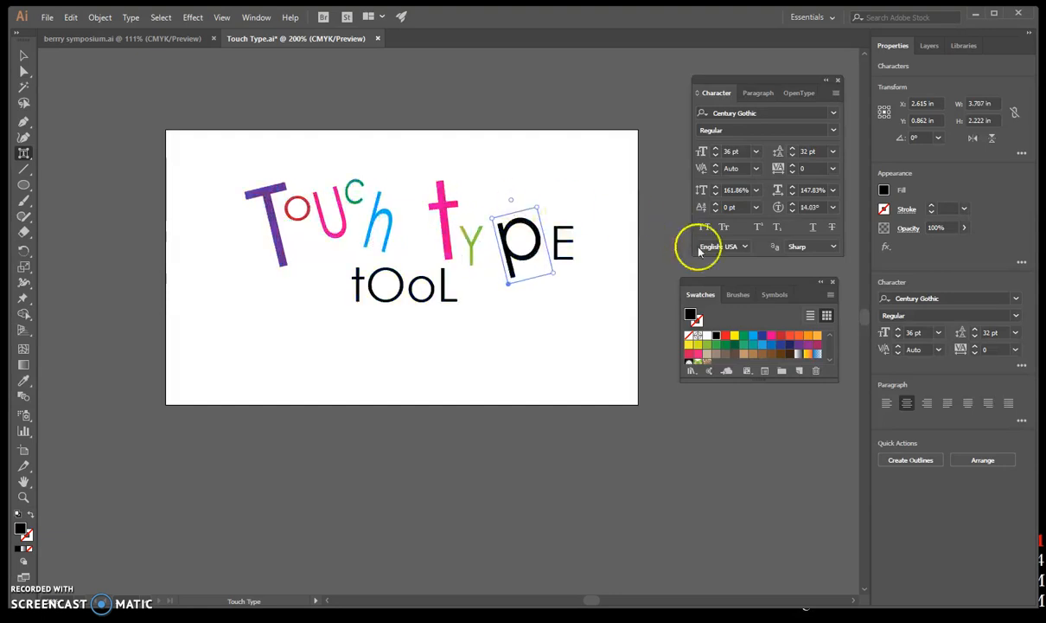
left_click(770, 355)
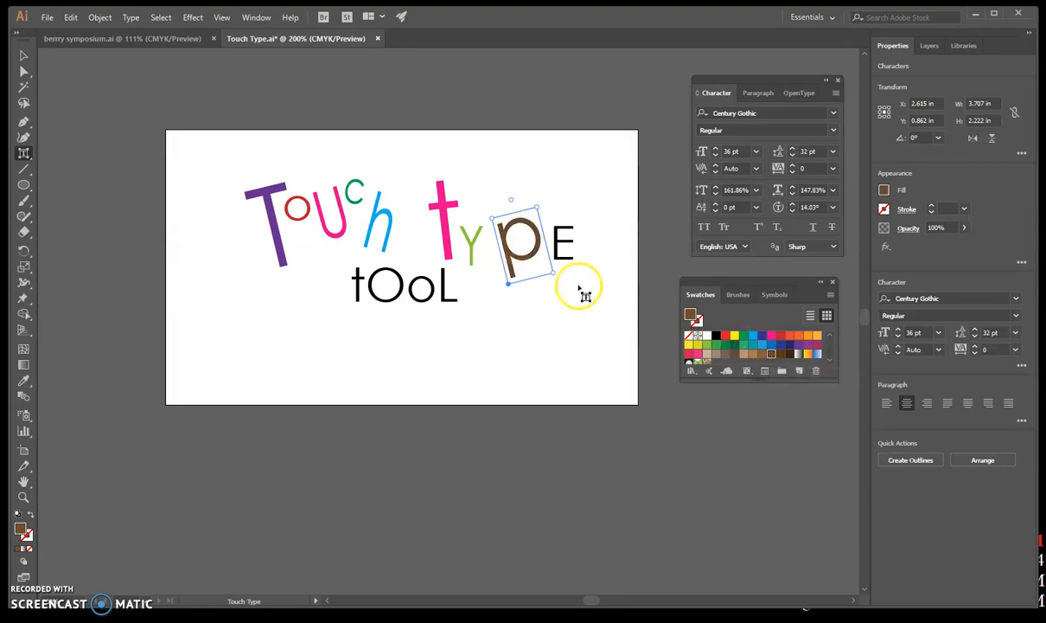
mouse_move(516, 238)
left_mouse_down()
mouse_move(508, 223)
mouse_move(514, 230)
left_mouse_up()
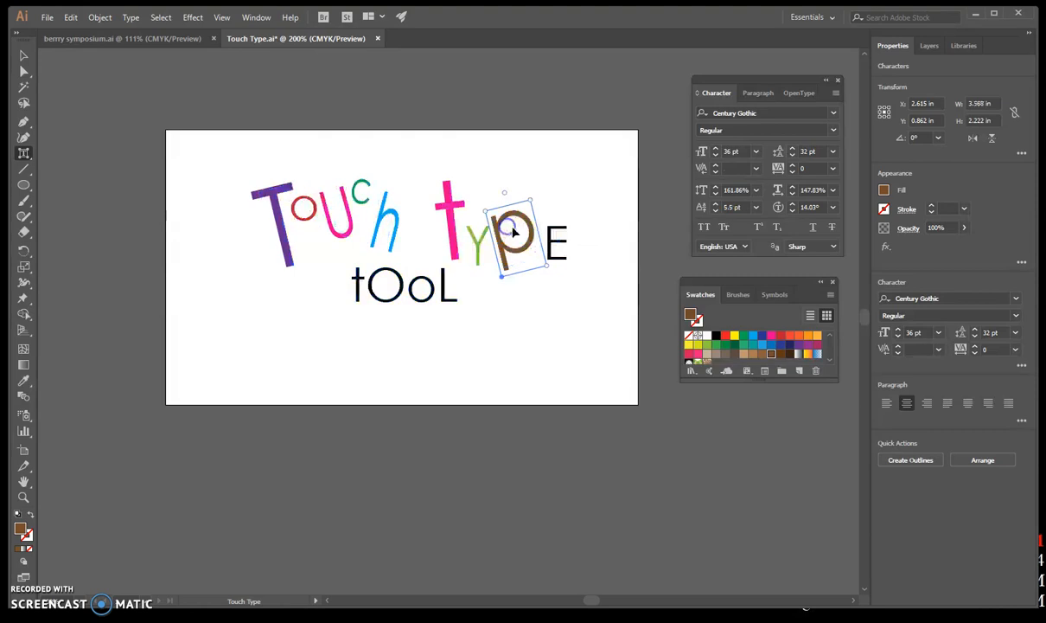
left_click_drag(535, 274, 539, 267)
Rotate the "E" of "type" clockwise by about 21 degrees, lower it to a -3.5 pt baseline shift and fill it with the lighter purple swatch
left_click(556, 265)
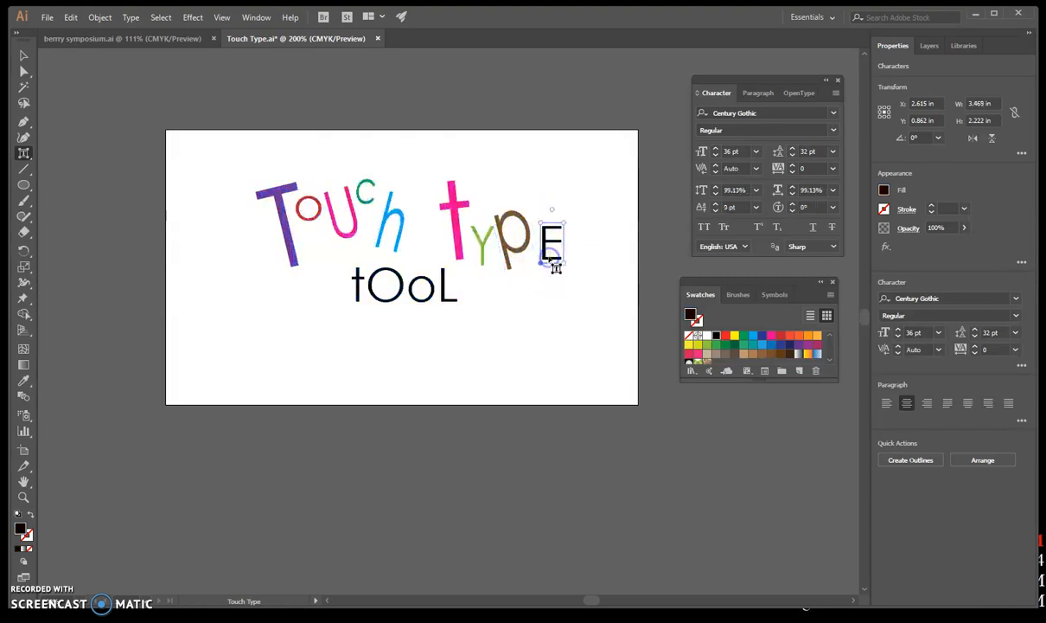
left_click(550, 206)
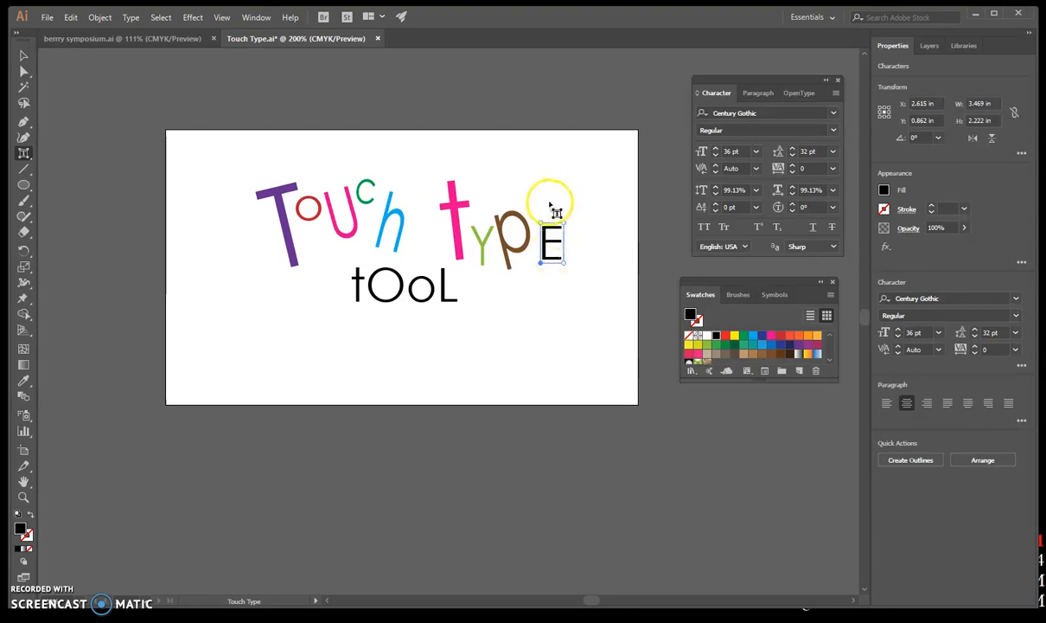
left_click_drag(550, 206, 541, 250)
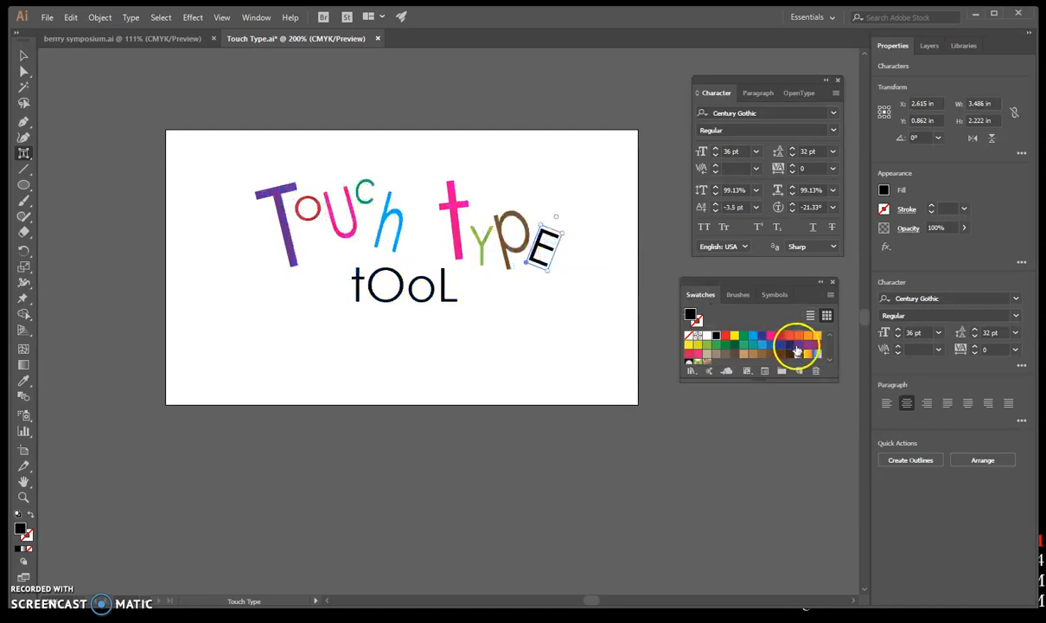
left_click(797, 346)
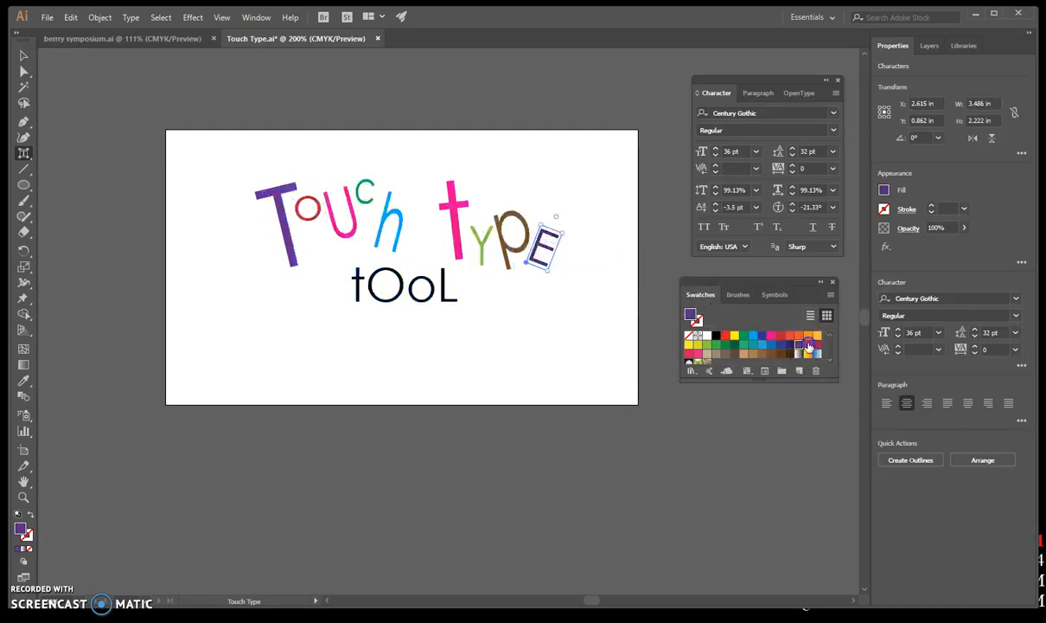
left_click(809, 346)
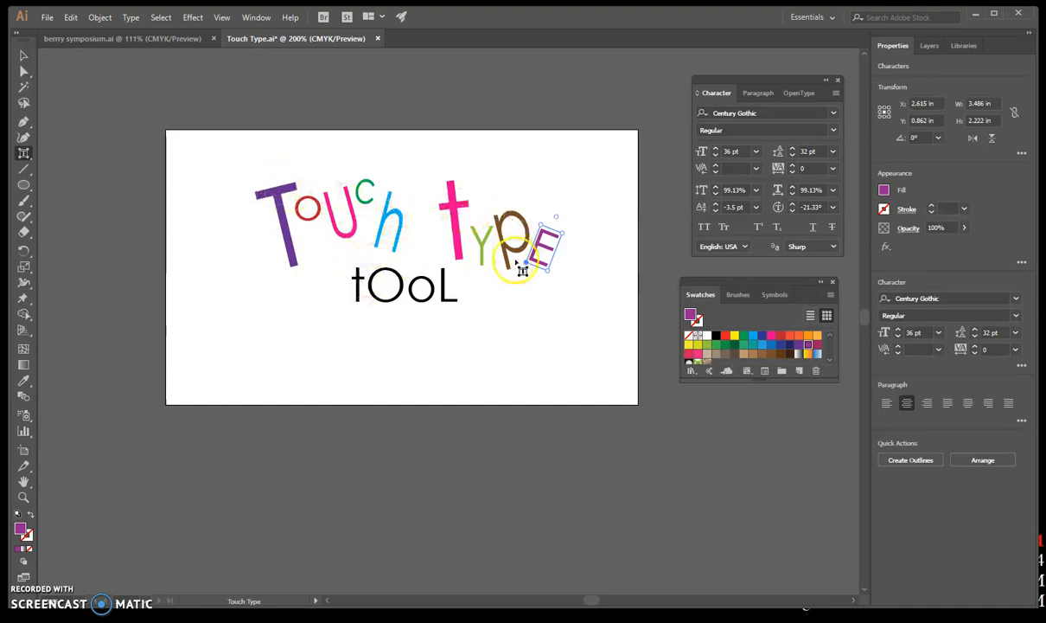
Enlarge the "t" of "tool" proportionally to about 199%, lower it to a -6 pt baseline shift and fill it with the red-orange swatch
left_click(358, 287)
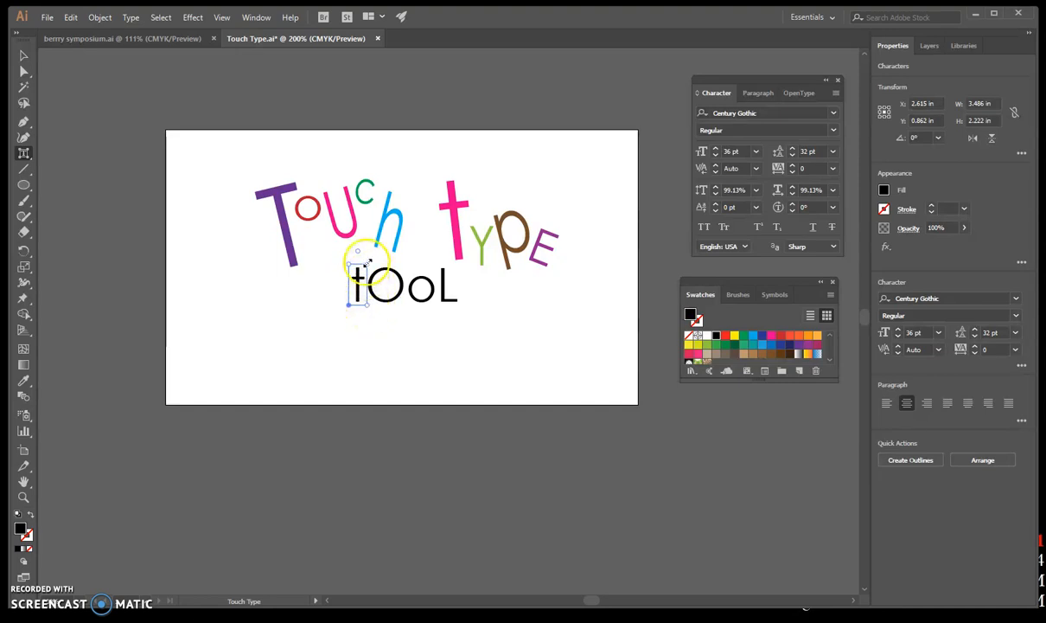
left_click_drag(368, 265, 326, 267)
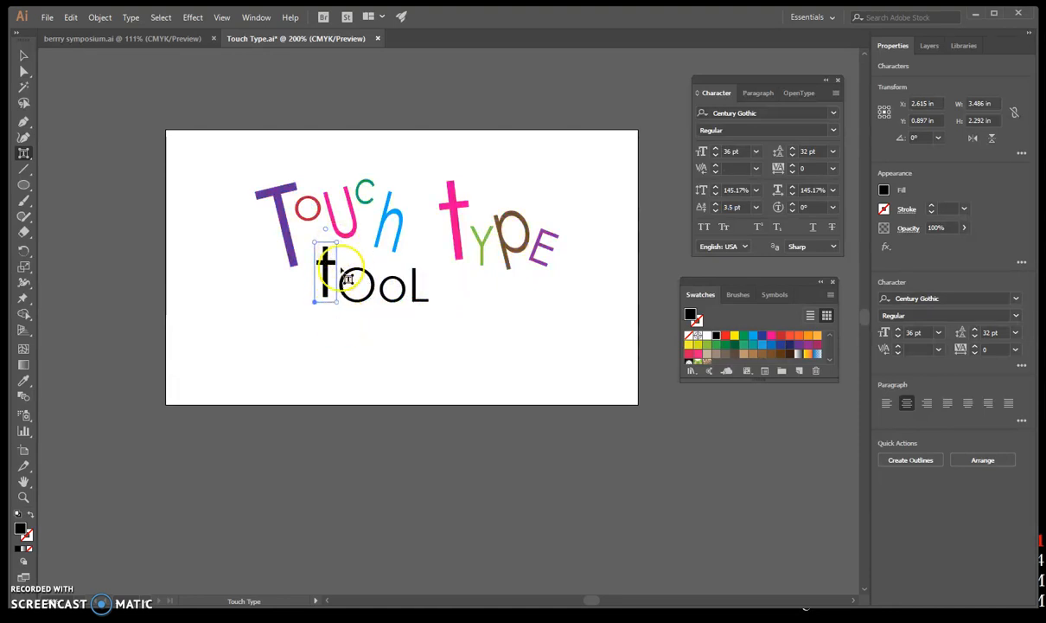
left_click_drag(338, 247, 330, 268)
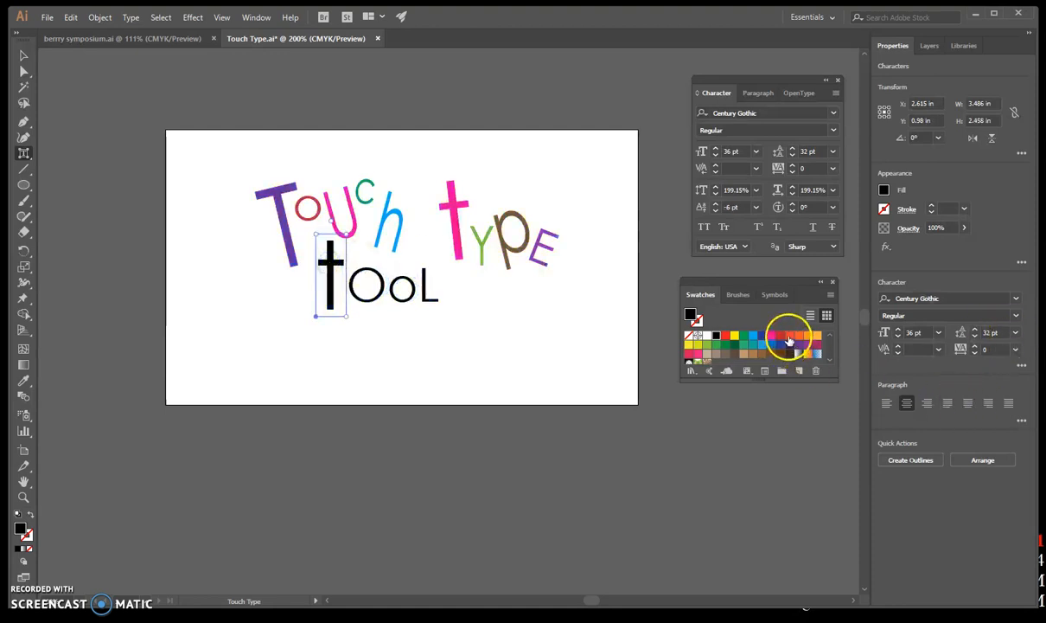
left_click(790, 336)
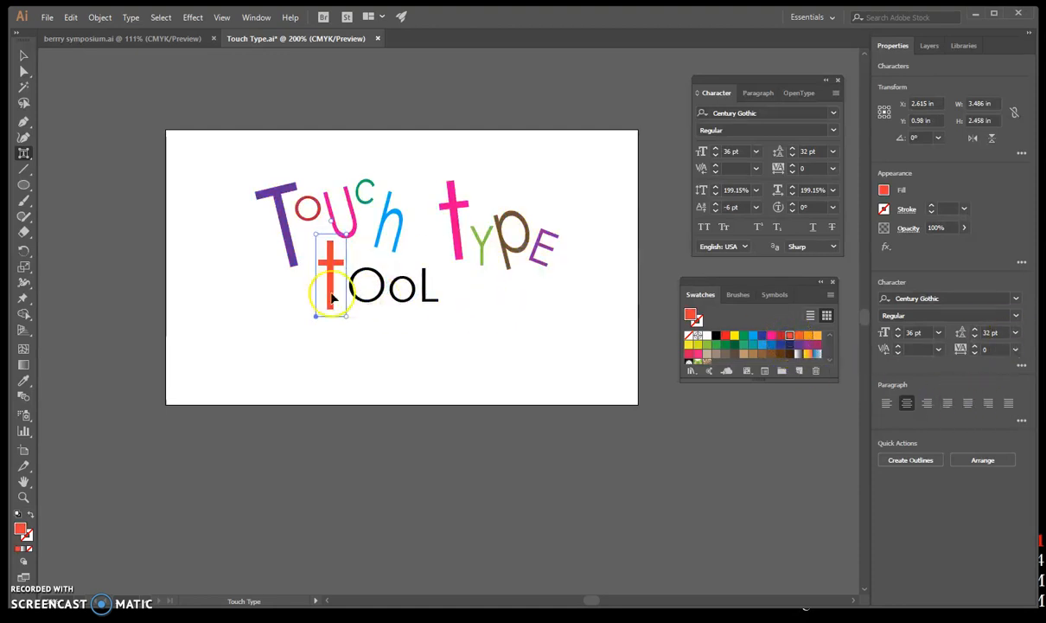
Enlarge the large "O" of "tool" proportionally to about 147% and fill it with C=0 M=50 Y=100 K=0
left_click(367, 301)
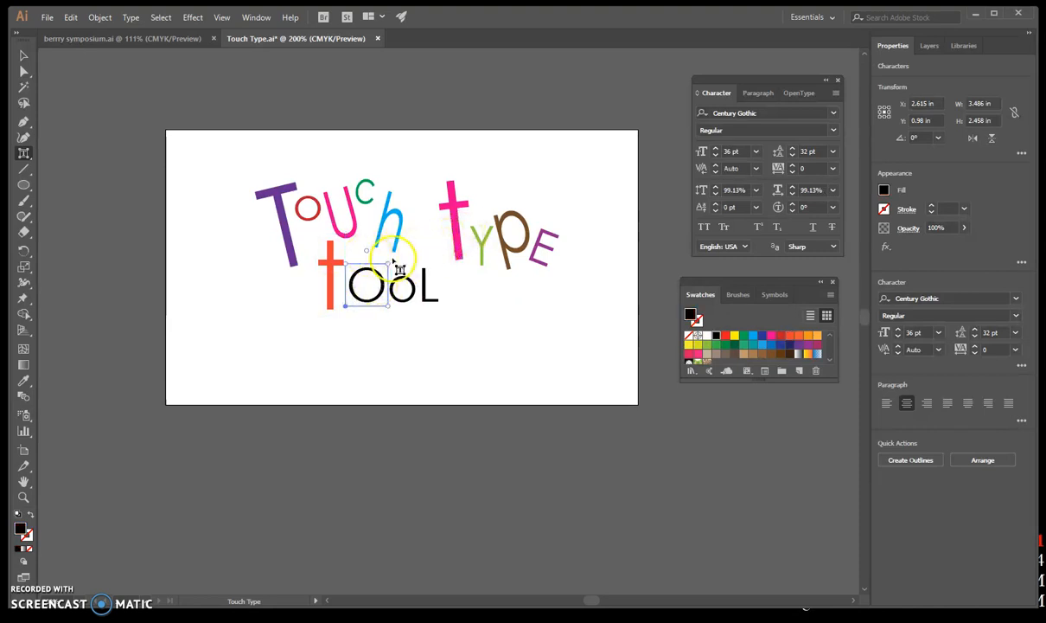
left_click(400, 261)
left_click(365, 294)
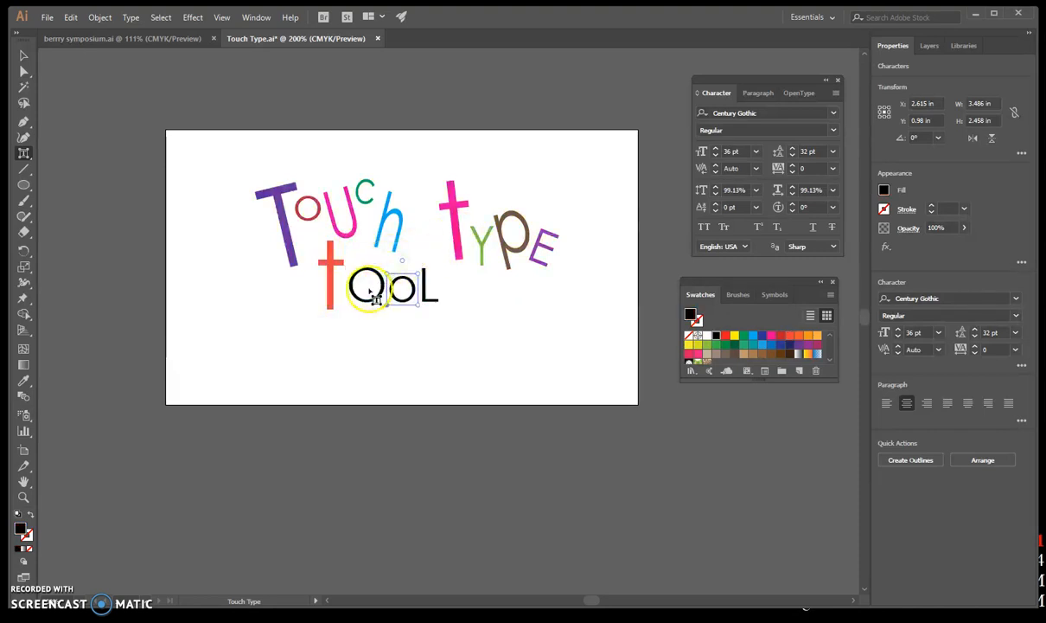
left_click_drag(389, 260, 416, 241)
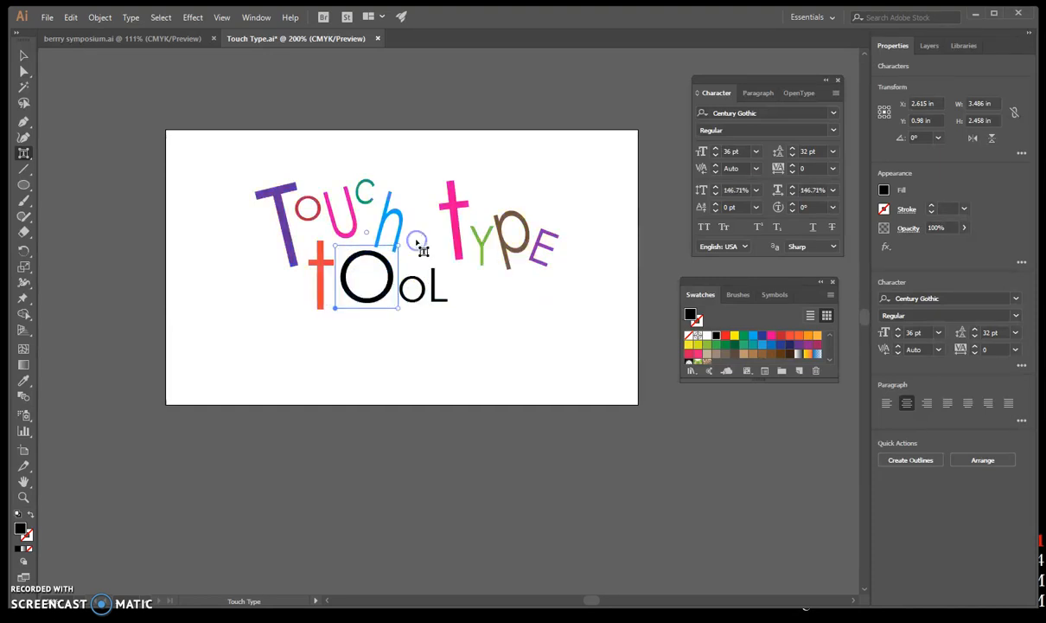
left_click(807, 335)
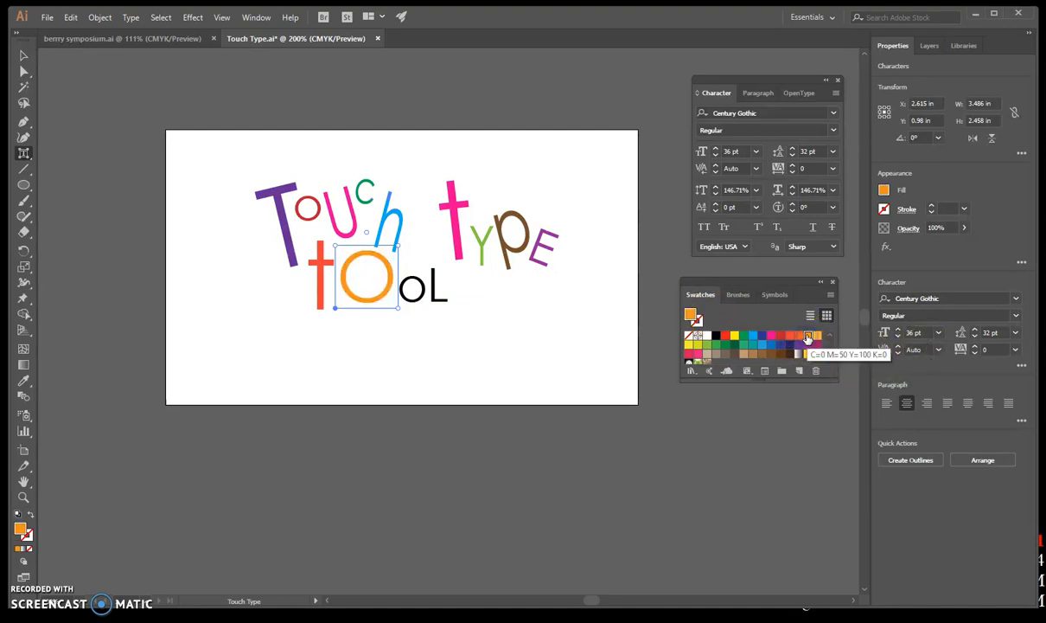
Raise the small "o" of "tool" to a 13.5 pt baseline shift and fill it with the lighter orange swatch
left_click(420, 304)
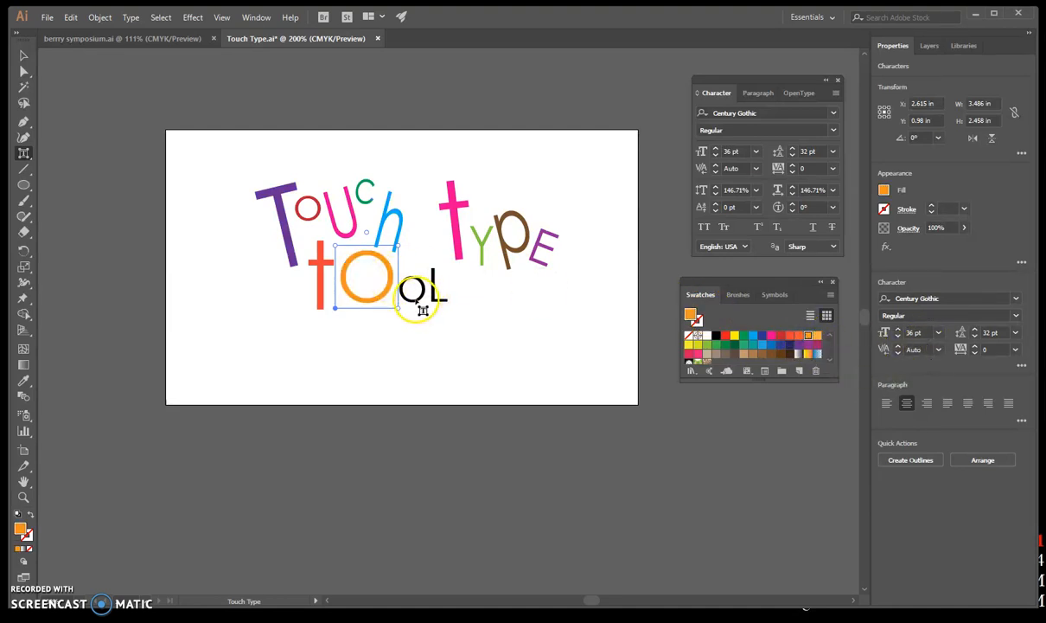
left_click(414, 301)
left_click_drag(413, 291, 414, 273)
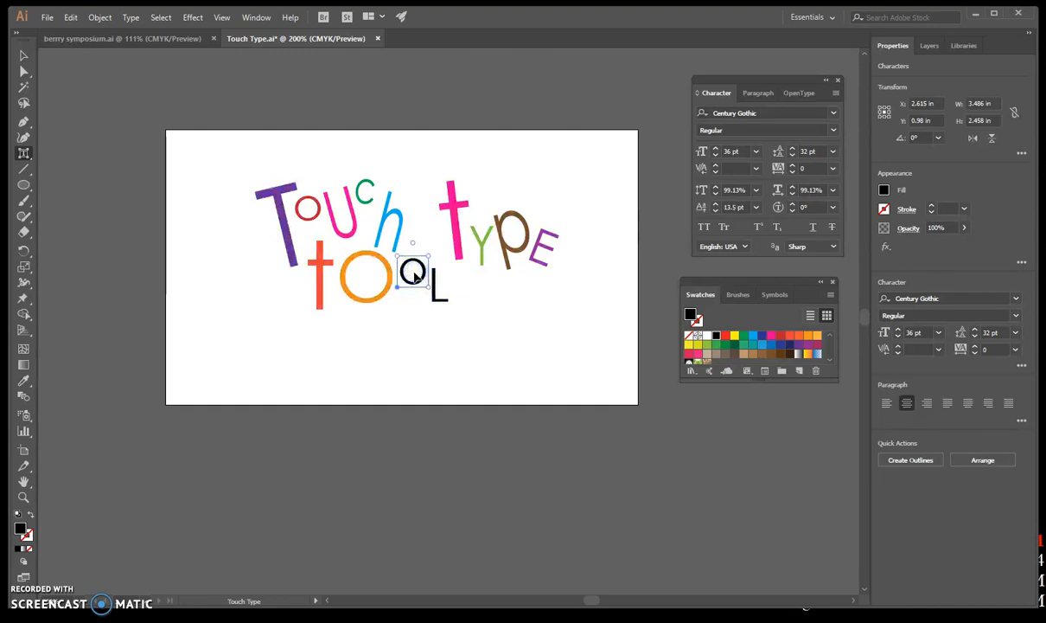
left_click(818, 336)
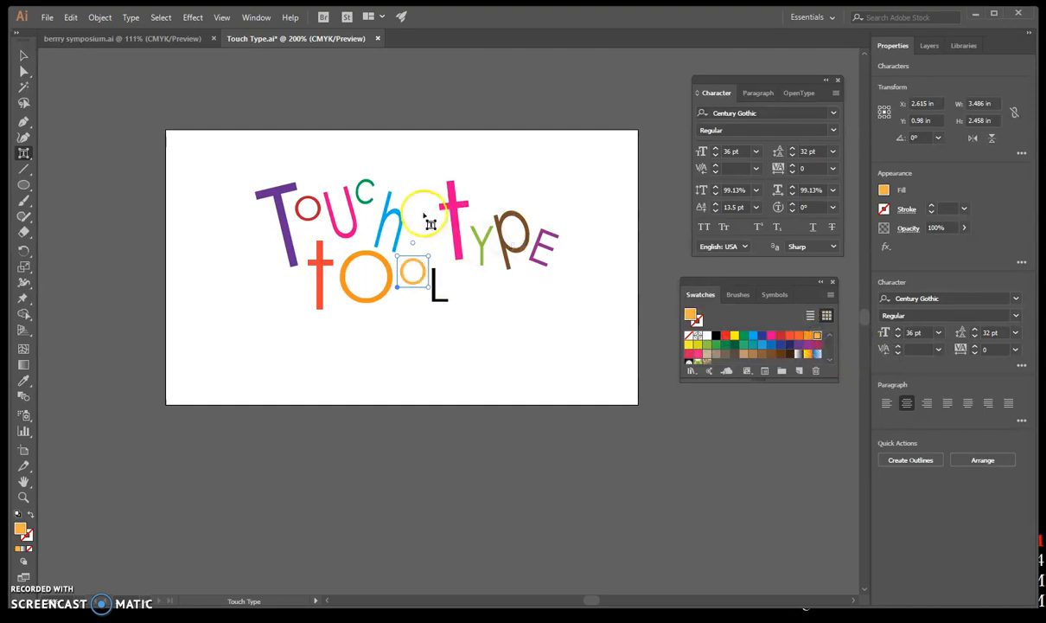
Enlarge the "L" of "tool" proportionally to about 210% and fill it with C=75 M=100 Y=0 K=0
left_click(440, 303)
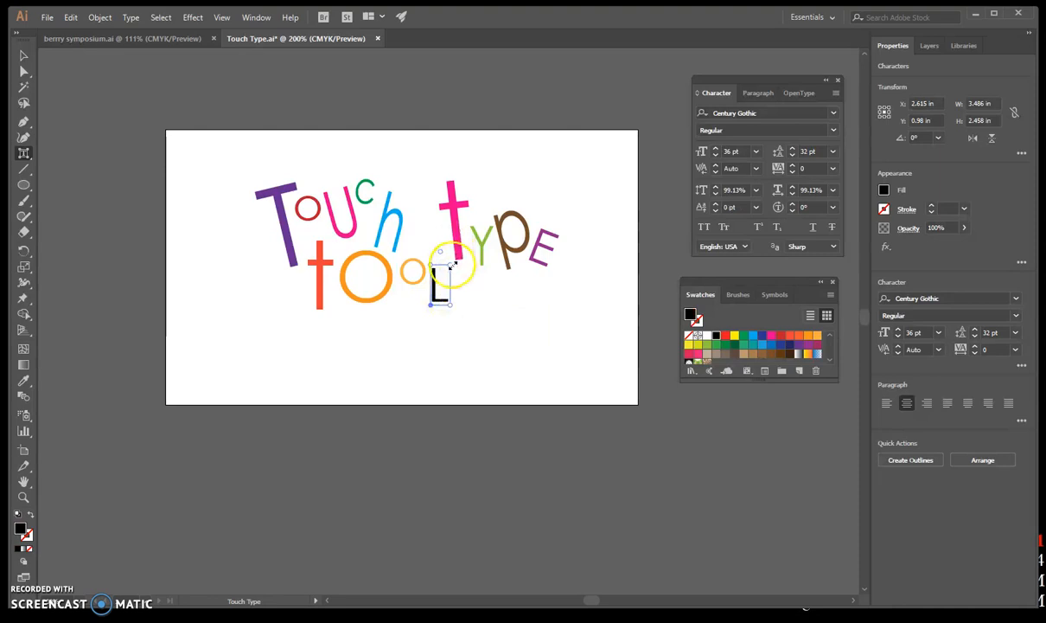
left_click_drag(451, 260, 520, 222)
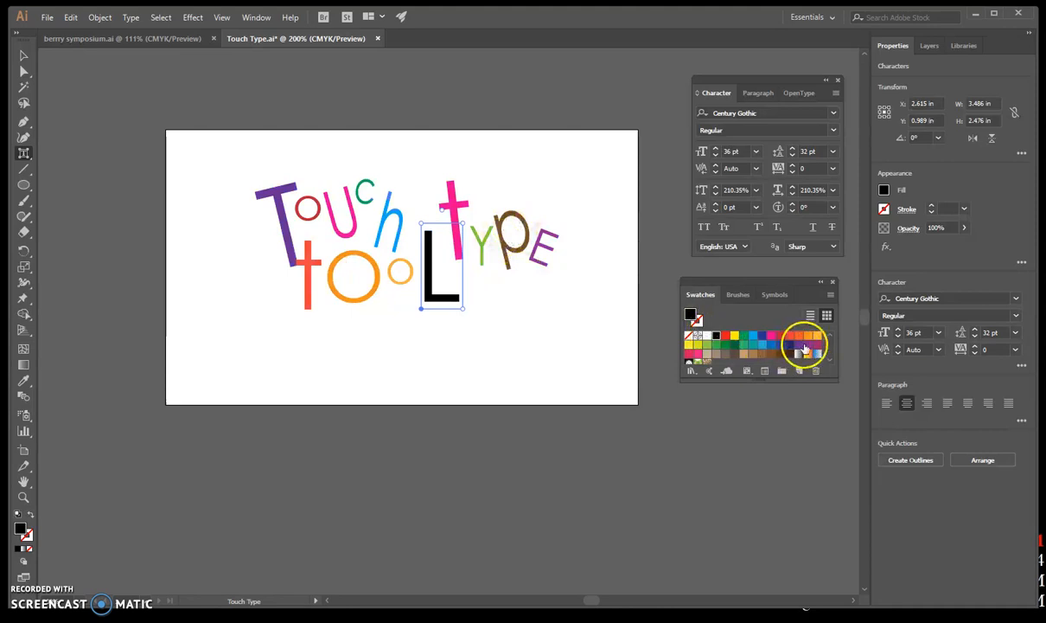
left_click(801, 346)
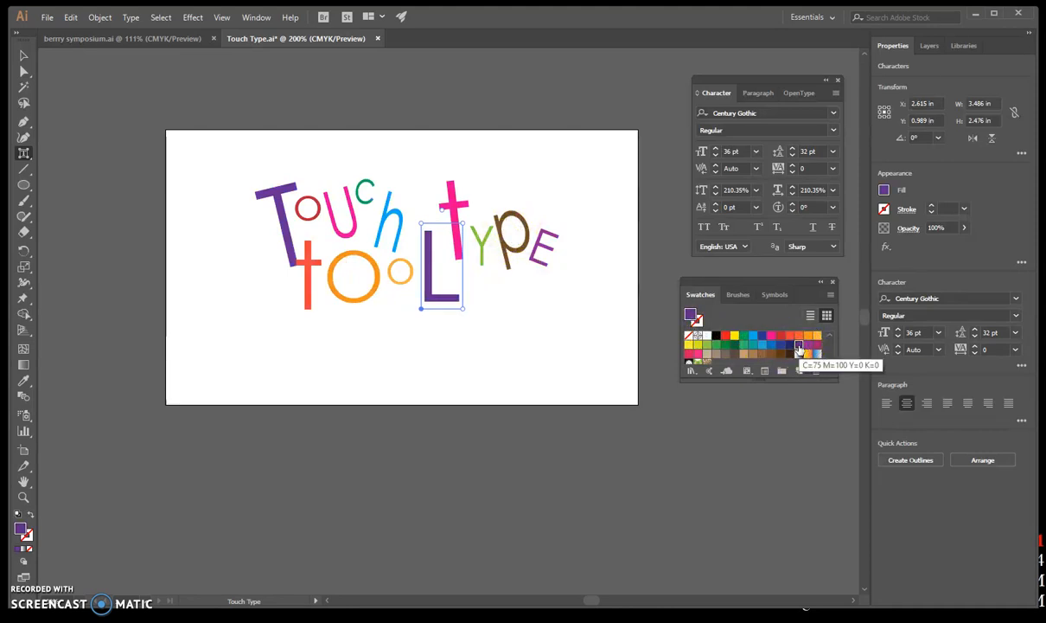
Move the red-orange "t" of "tool" slightly right and lower it to a -20 pt baseline shift
left_click(307, 303)
mouse_move(304, 279)
left_mouse_down()
mouse_move(318, 267)
mouse_move(306, 266)
left_mouse_up()
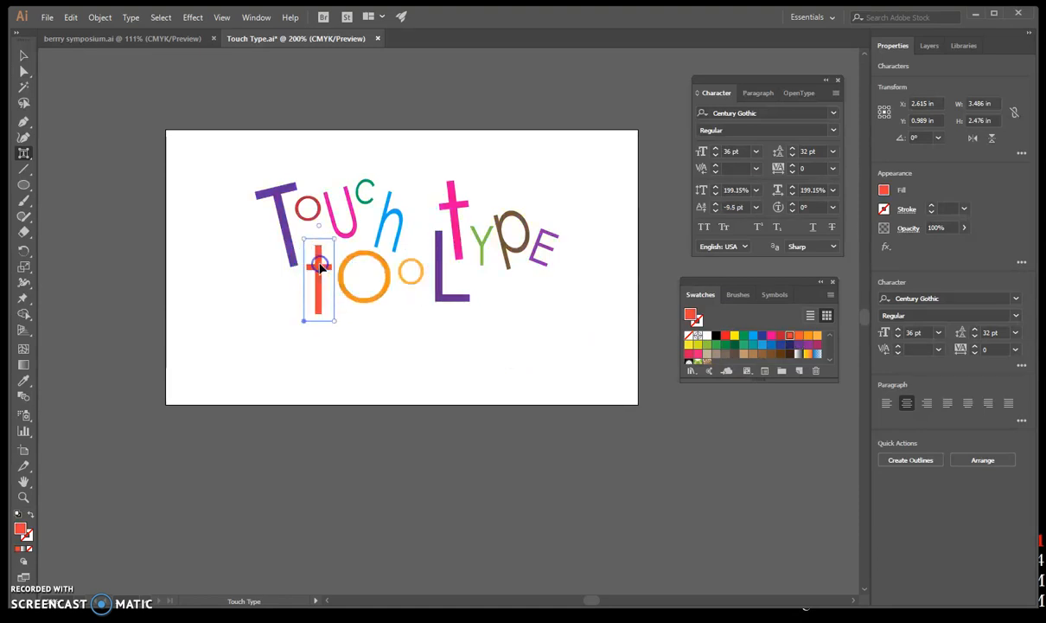
left_click(494, 357)
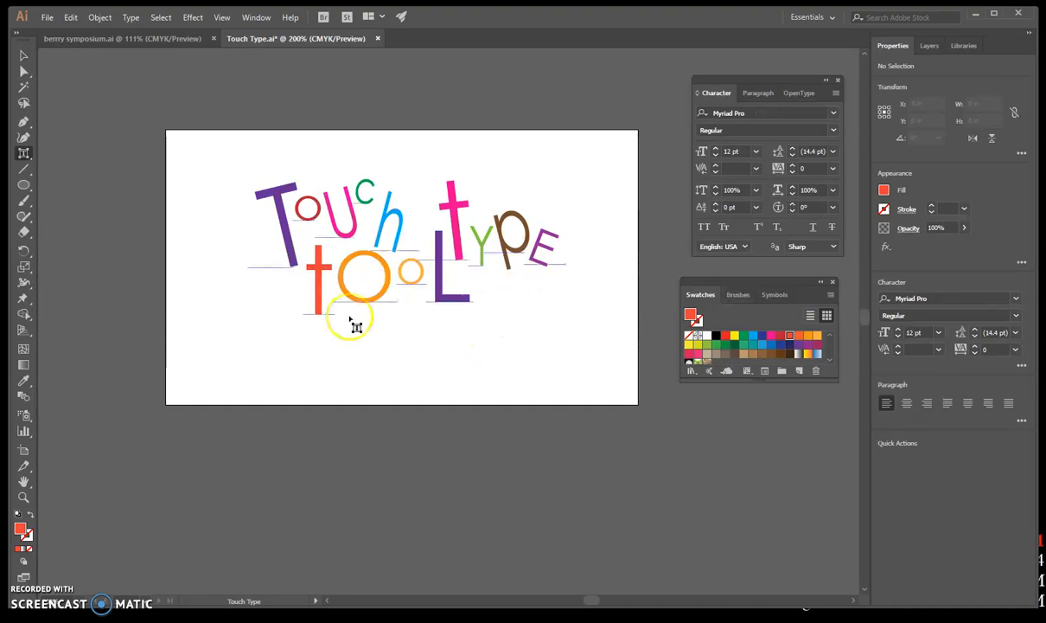
left_click(316, 302)
mouse_move(316, 297)
left_mouse_down()
mouse_move(306, 283)
mouse_move(318, 274)
mouse_move(318, 283)
left_mouse_up()
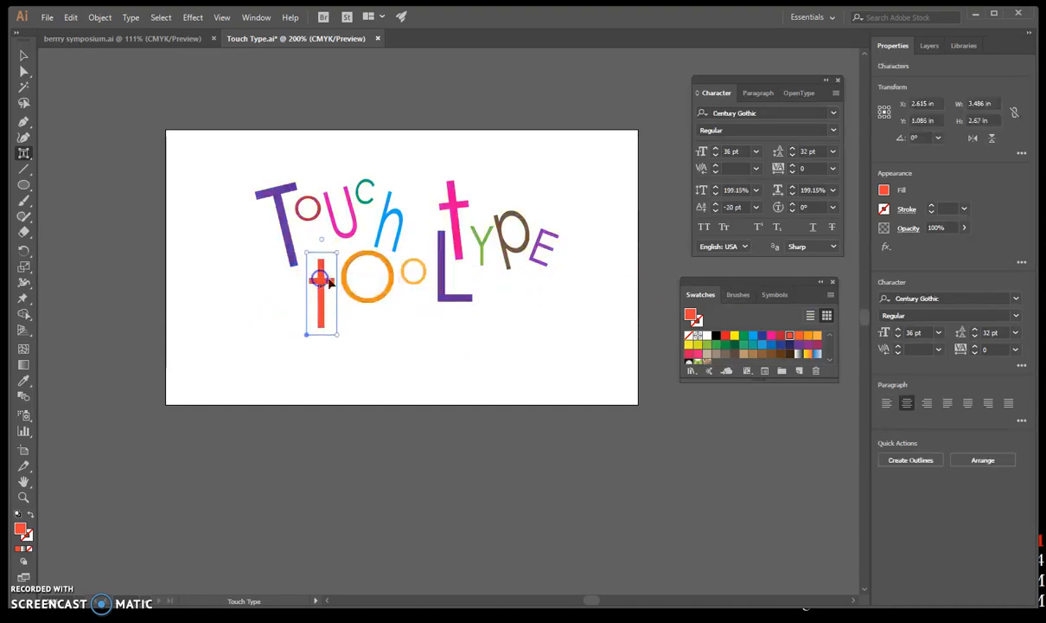
Lower both orange "o" letters of "tool" slightly, and lower the purple "L" until its base lines up with the "t"
mouse_move(381, 310)
left_mouse_down()
mouse_move(367, 306)
mouse_move(372, 318)
left_mouse_up()
left_click(412, 285)
left_click_drag(412, 285, 455, 327)
left_click(455, 305)
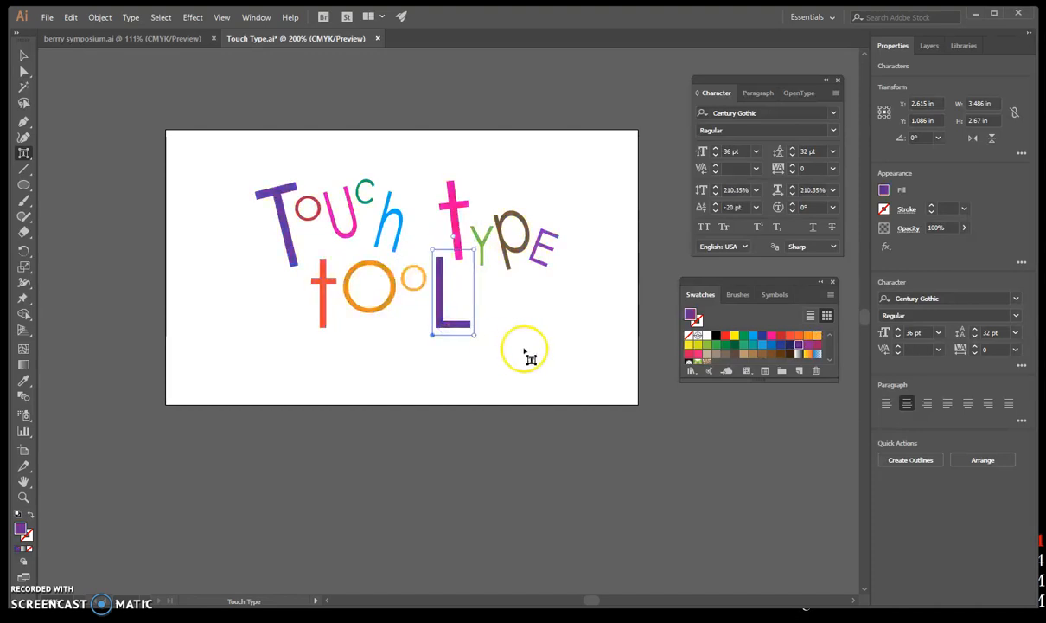
Deselect the text and save the Touch Type.ai document
left_click(528, 355)
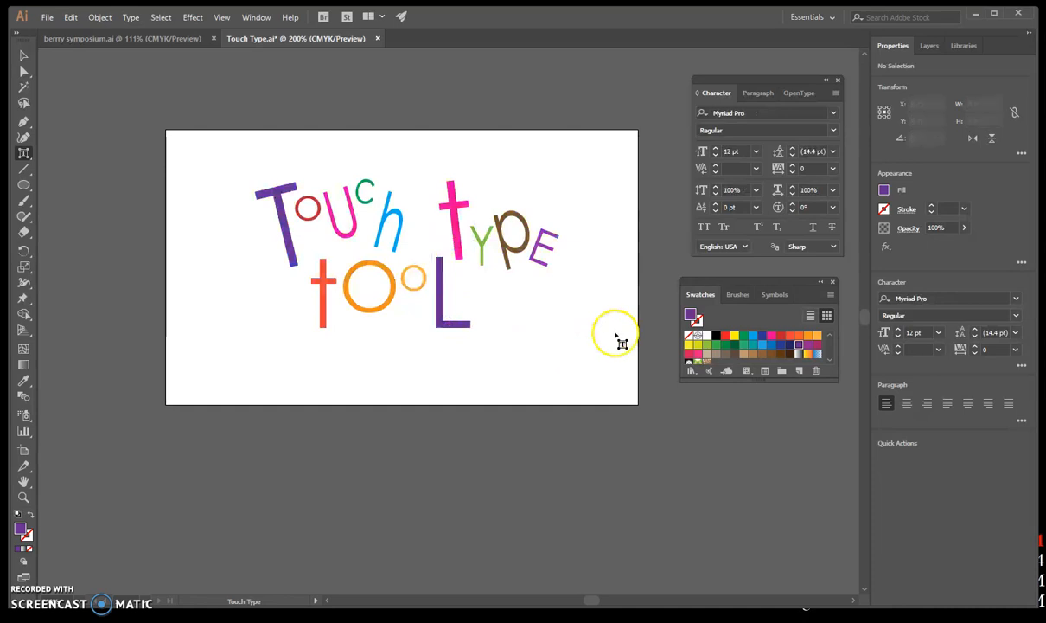
left_click(46, 18)
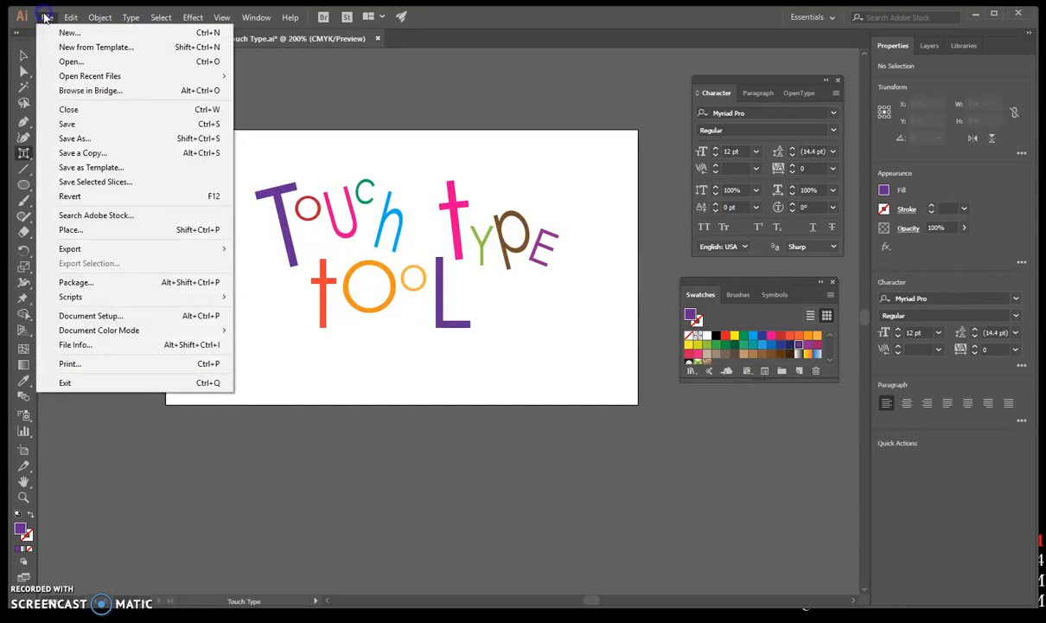
left_click(77, 123)
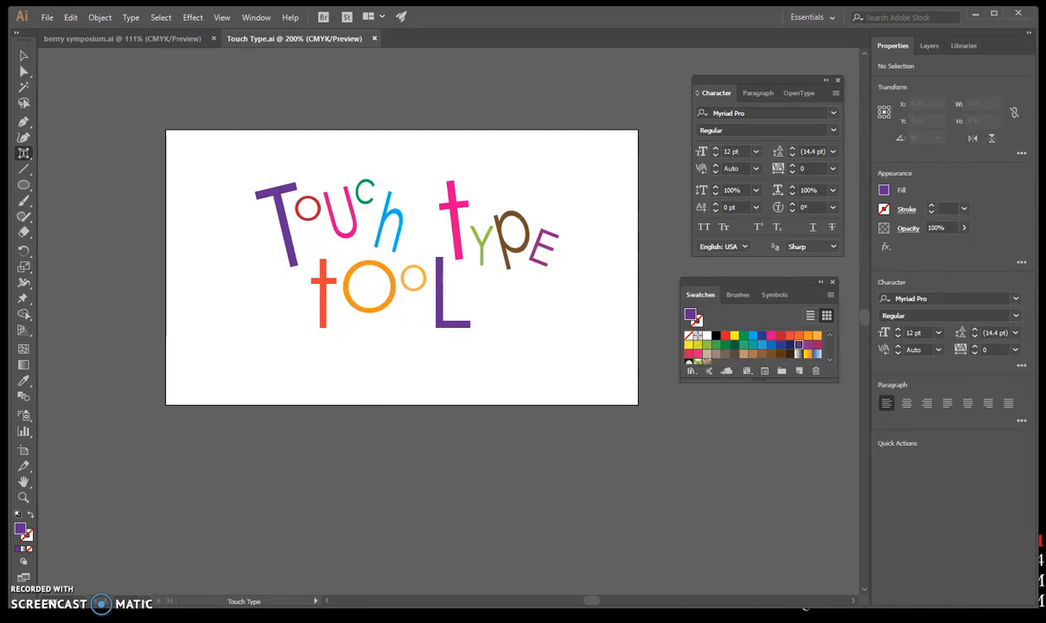